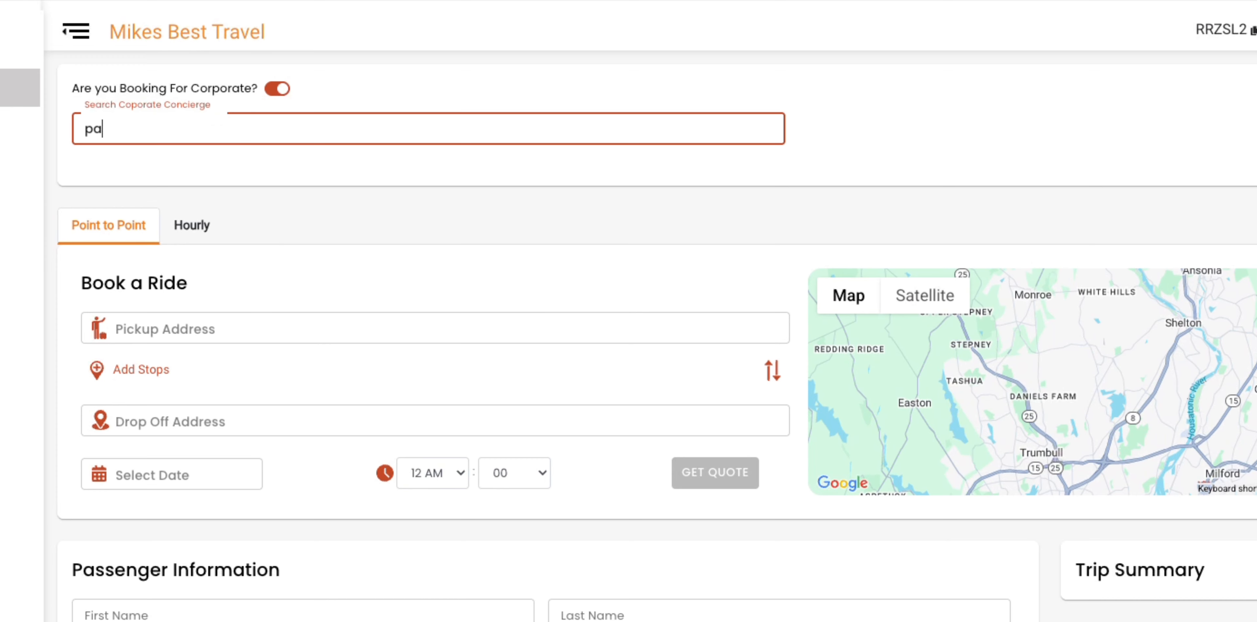
Pick a corporate concierge, replace it with a different one, then switch corporate booking off
left_click(253, 176)
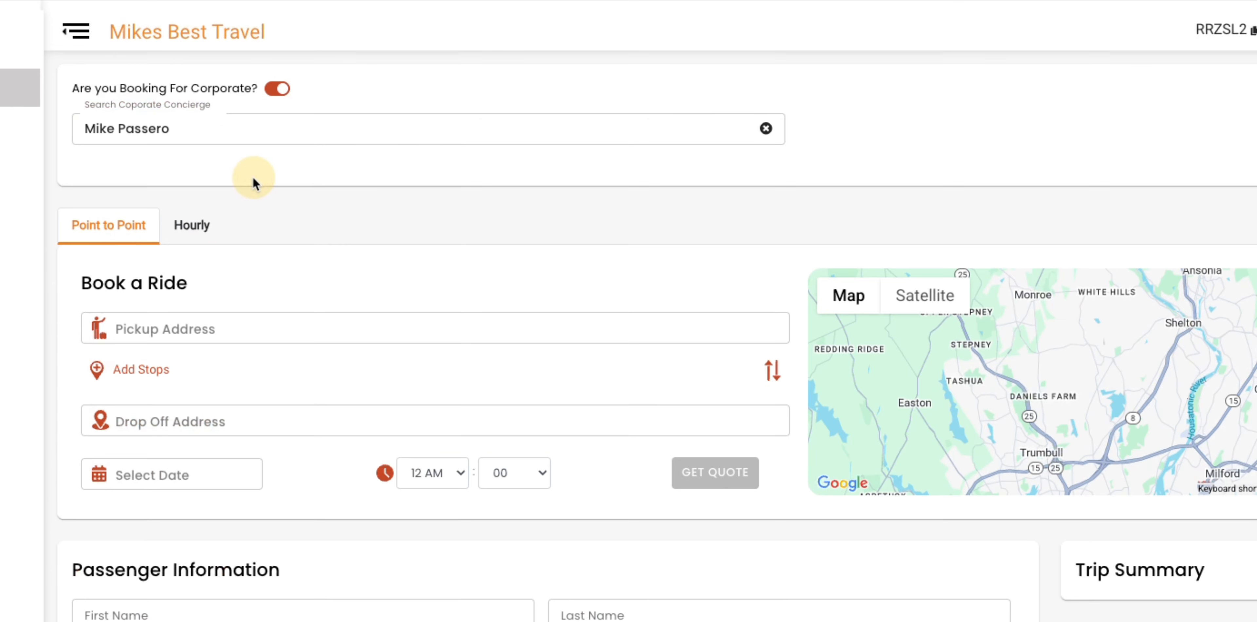
triple_click(251, 133)
key("BackSpace")
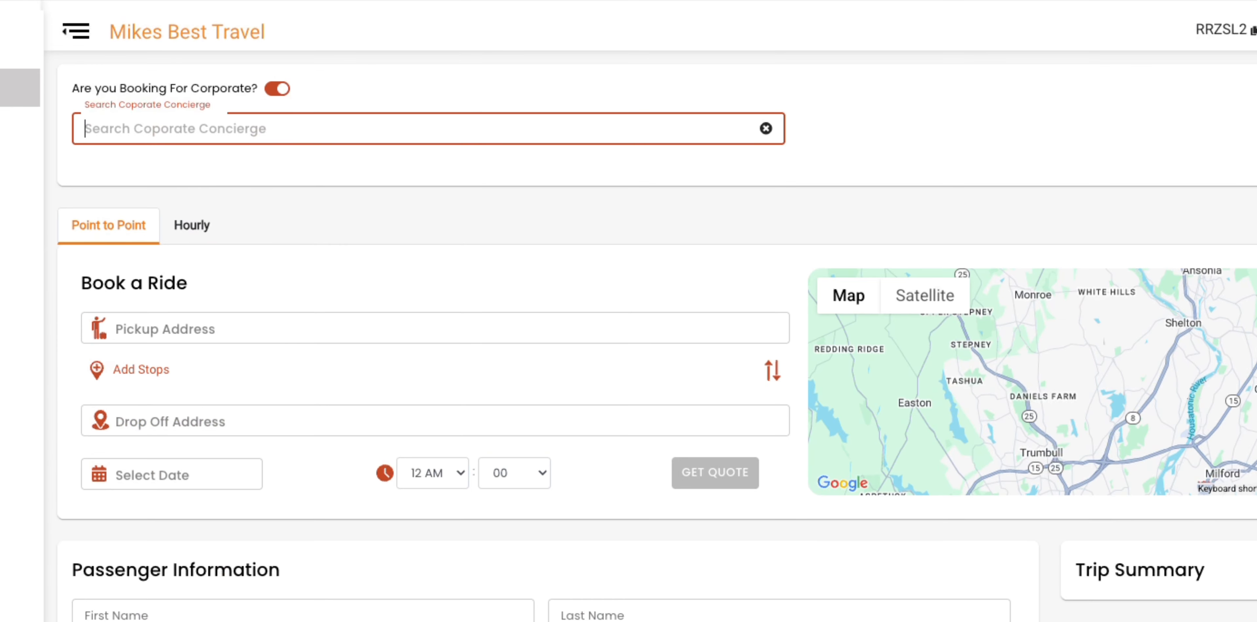
type("bueller")
left_click(255, 203)
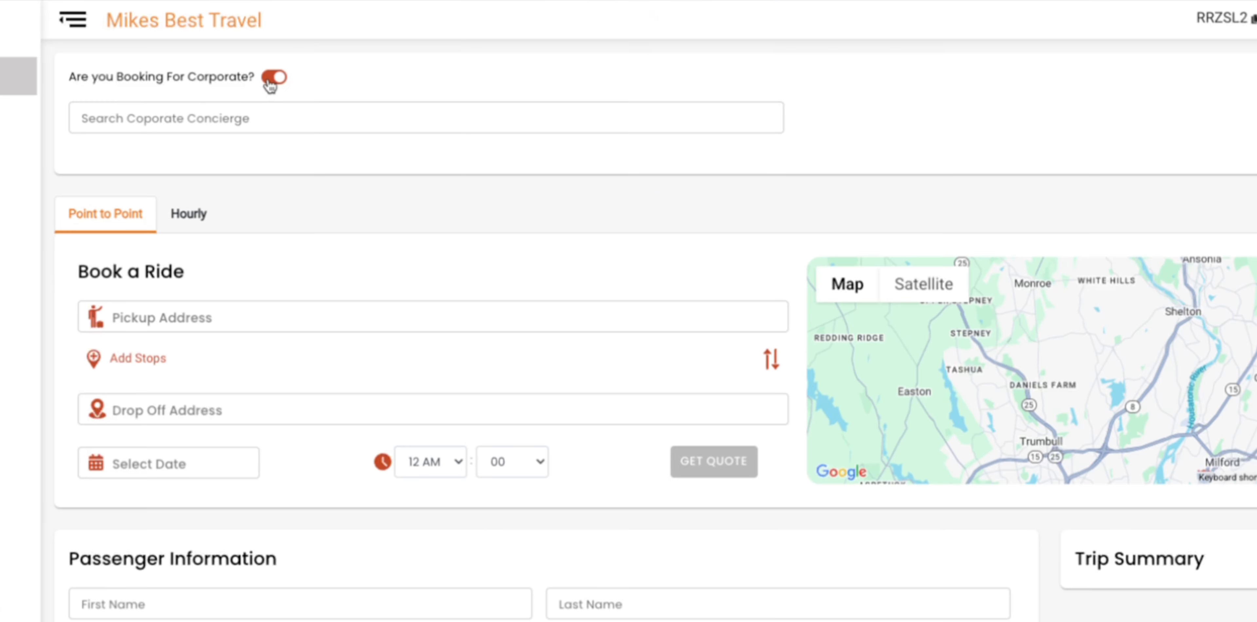
left_click(278, 89)
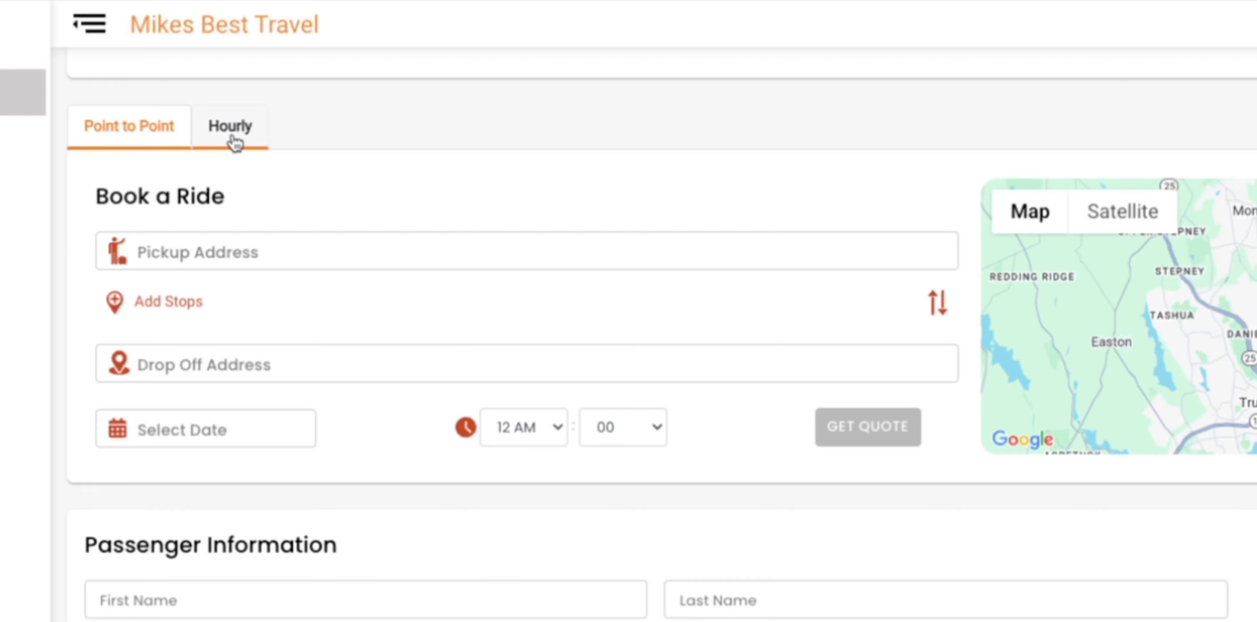
Keep the Point to Point ride type and set the pickup to the Shelton, CT address
left_click(227, 128)
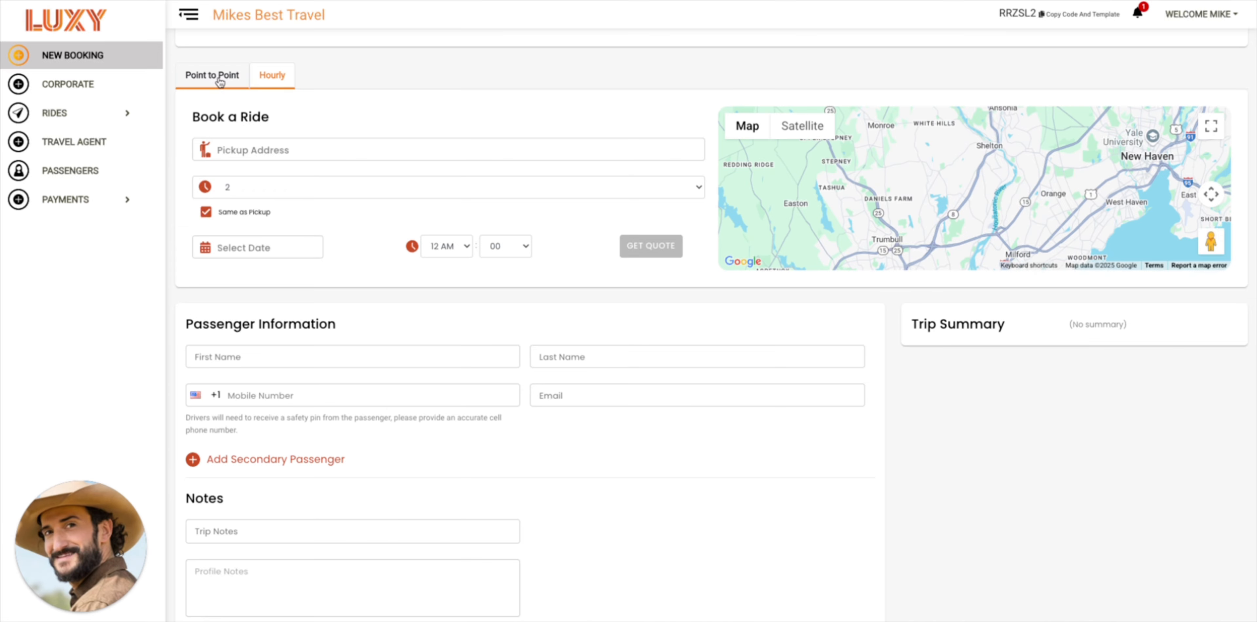
left_click(218, 80)
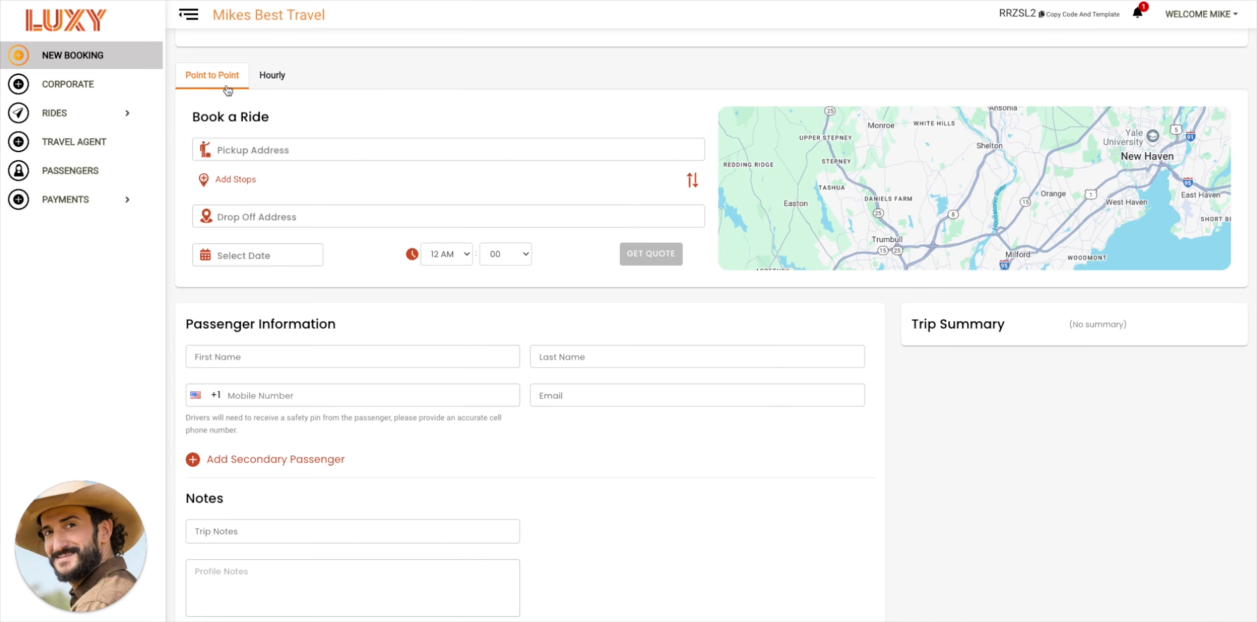
left_click(256, 147)
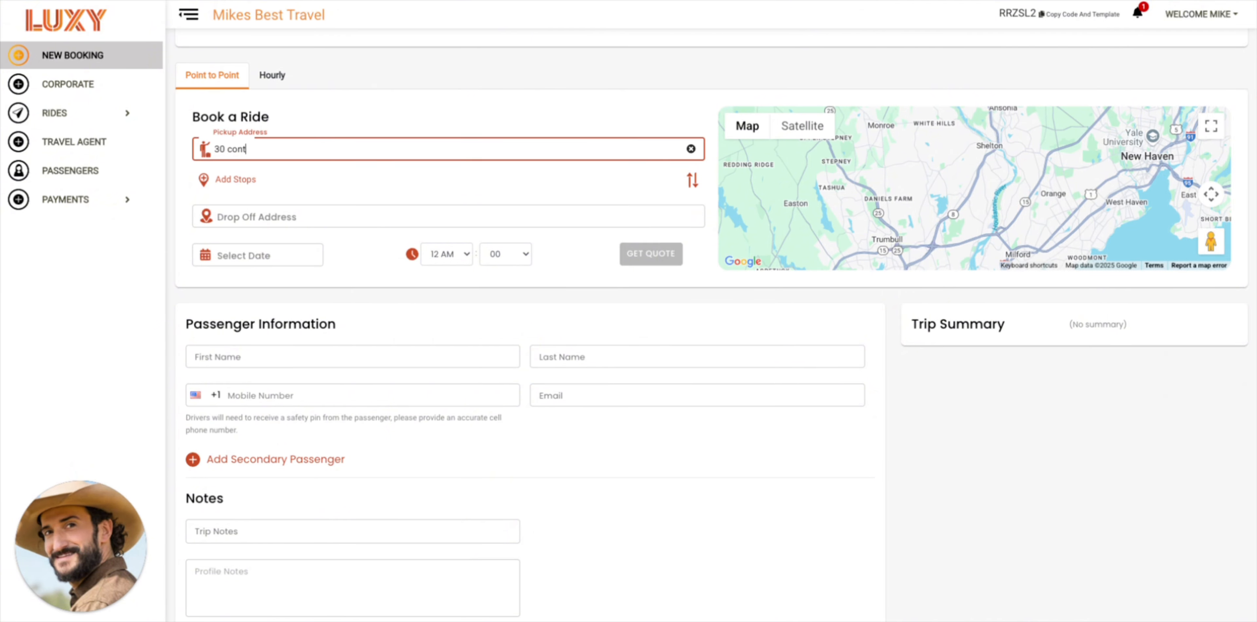
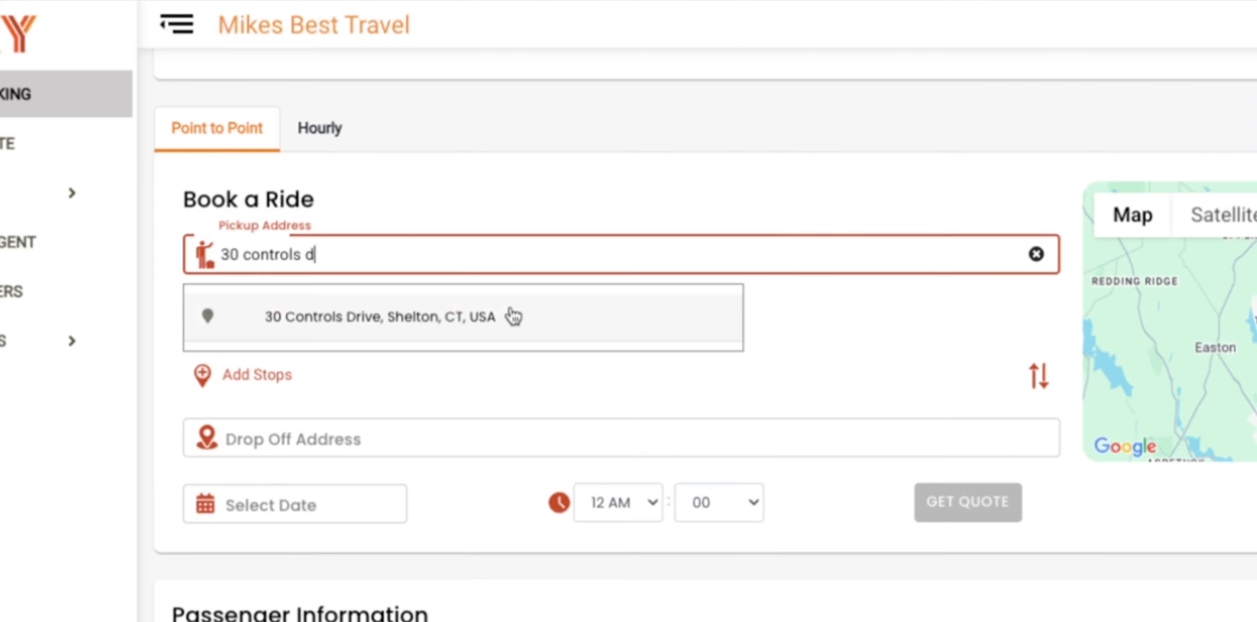
left_click(511, 314)
Search 'JFK' and set John F. Kennedy International Airport as the drop-off
left_click(477, 367)
type("jf")
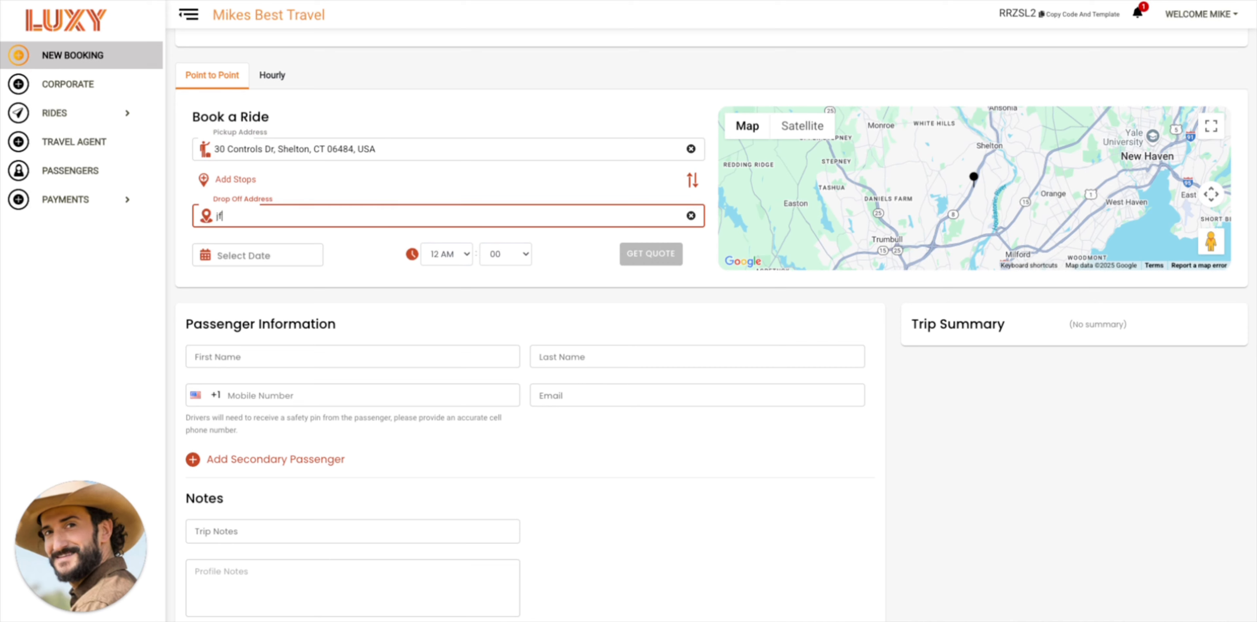
type("k")
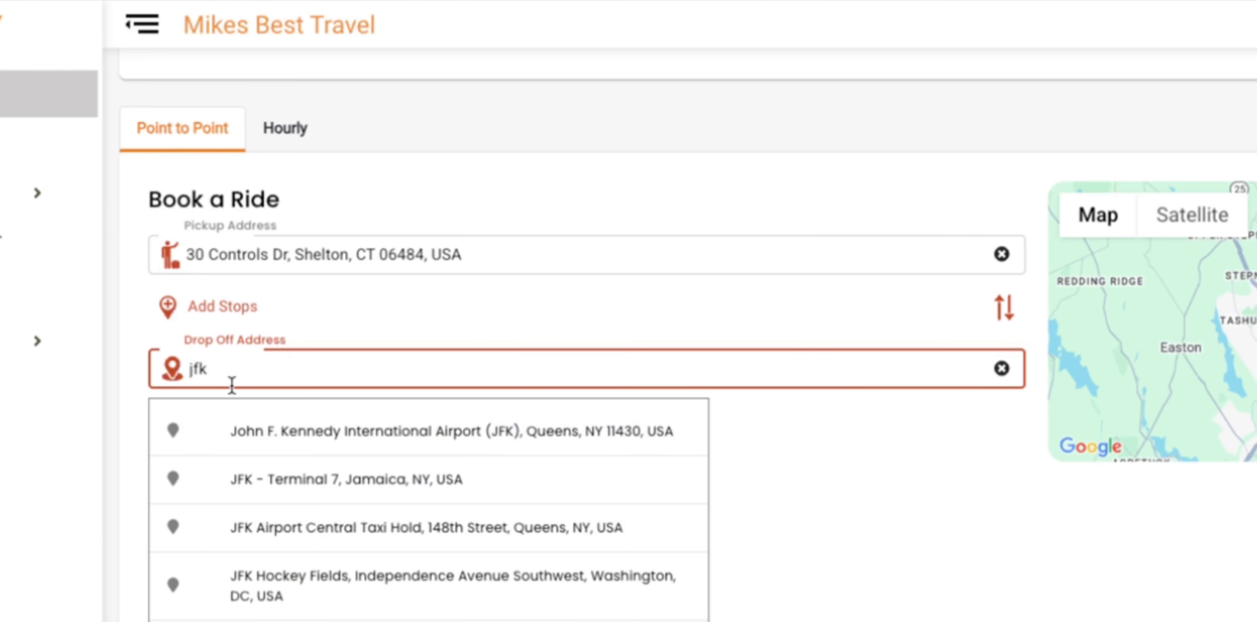
key("BackSpace")
key("BackSpace")
key("BackSpace")
type("LAX")
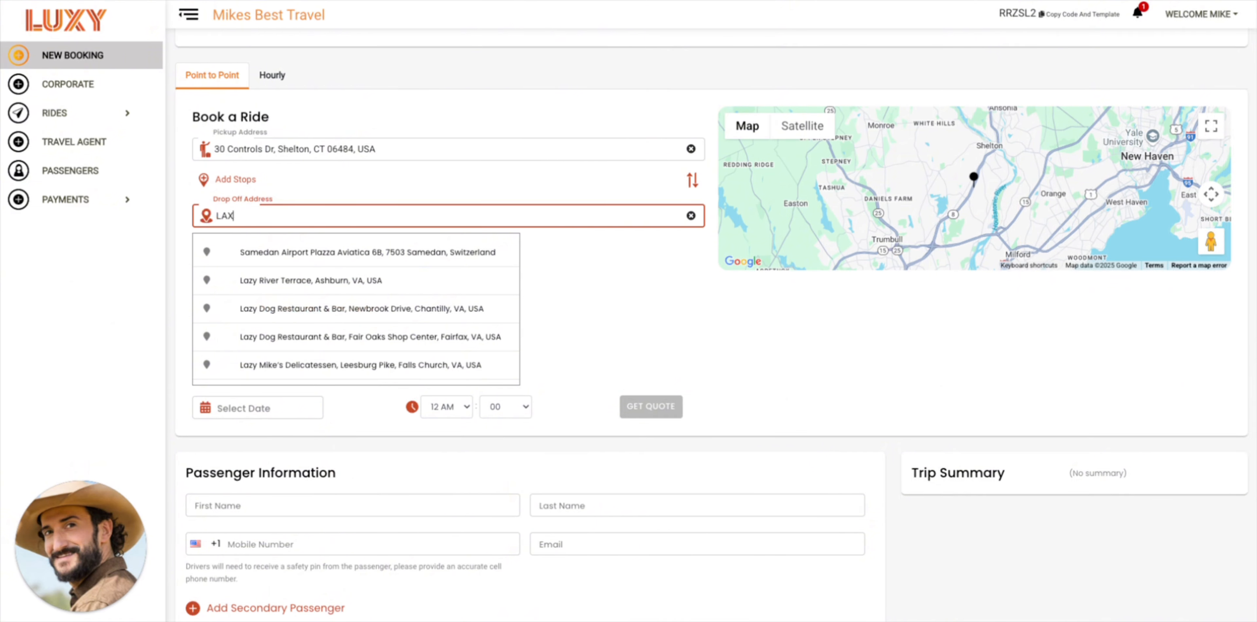
key("BackSpace")
key("BackSpace")
key("BackSpace")
type("JFK")
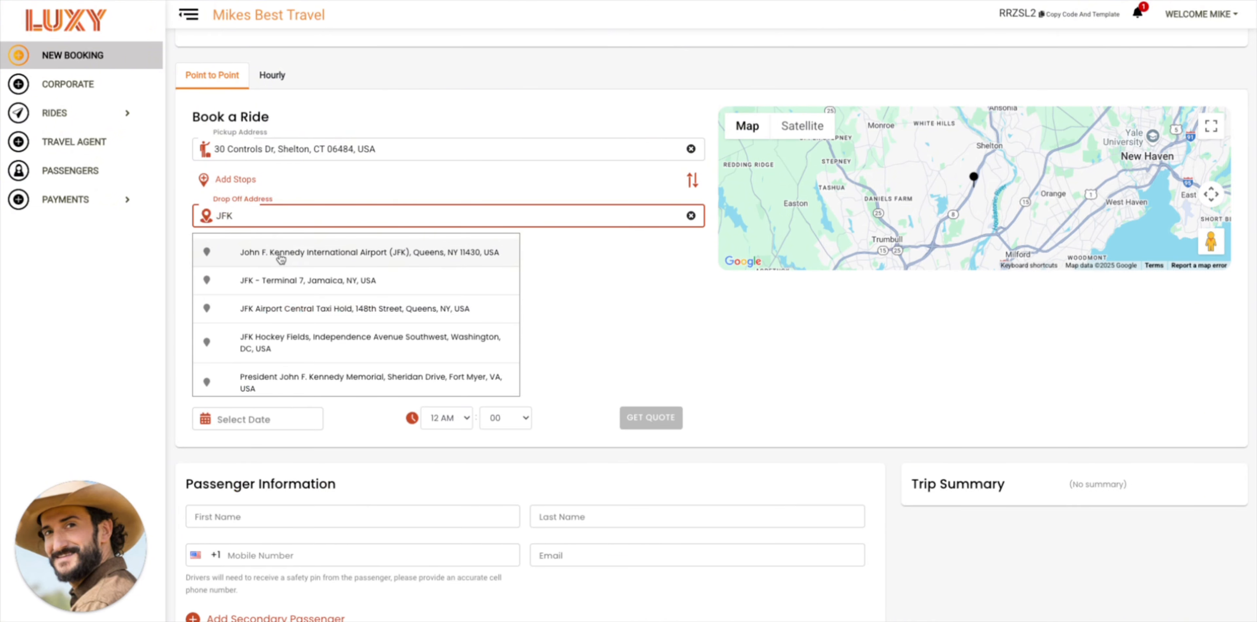
left_click(280, 253)
Schedule the ride for July 4, 2025 at 10 AM and request vehicle quotes
left_click(204, 257)
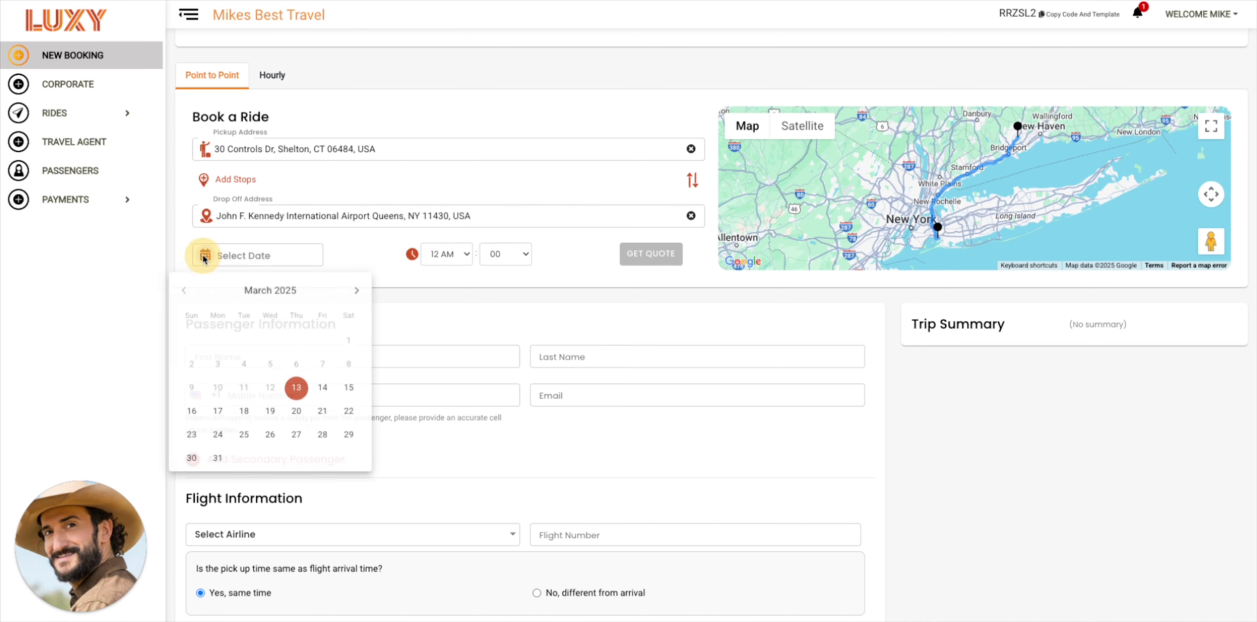
left_click(359, 291)
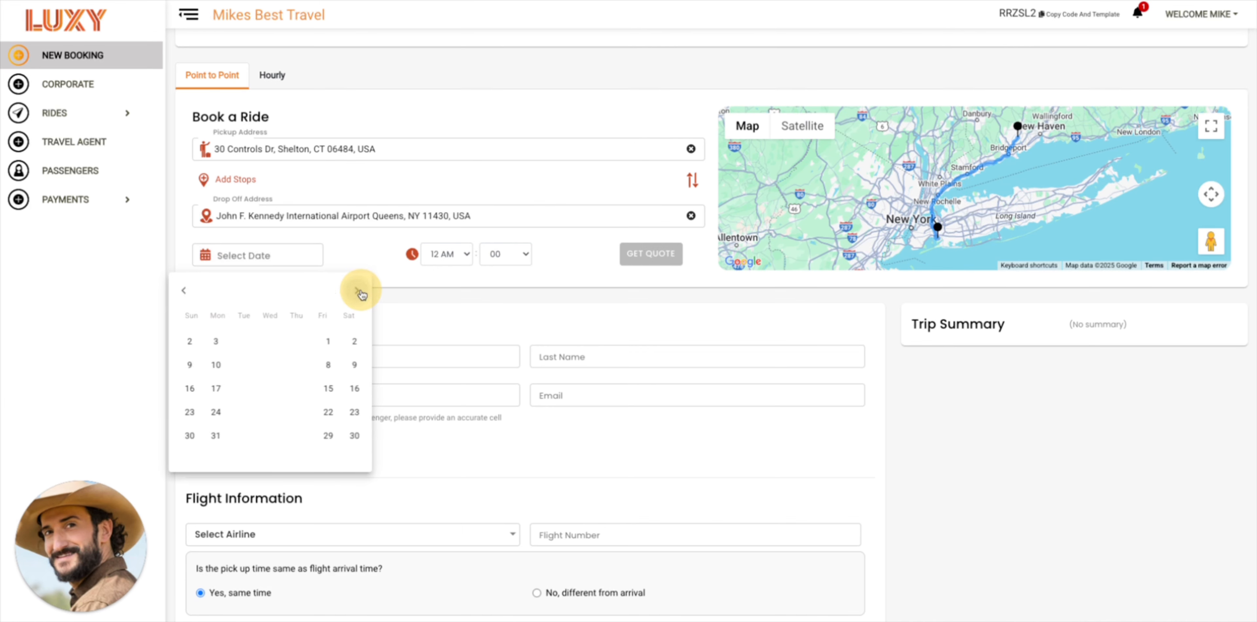
left_click(359, 291)
left_click(359, 292)
left_click(360, 293)
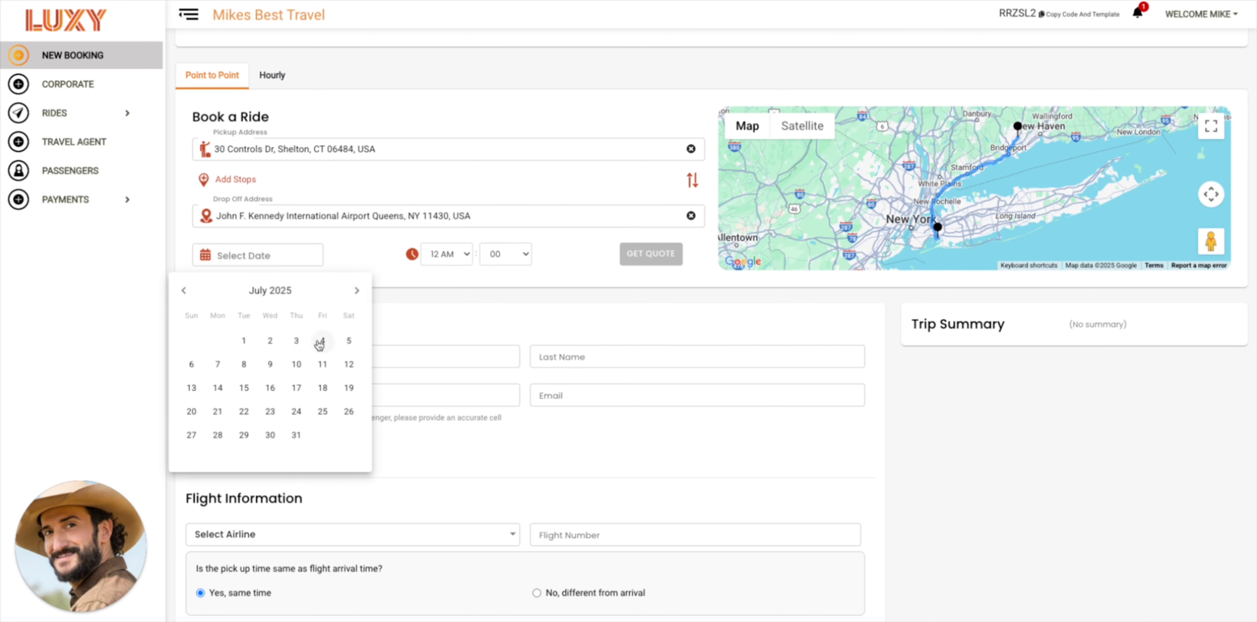
left_click(342, 341)
left_click(446, 254)
left_click(440, 399)
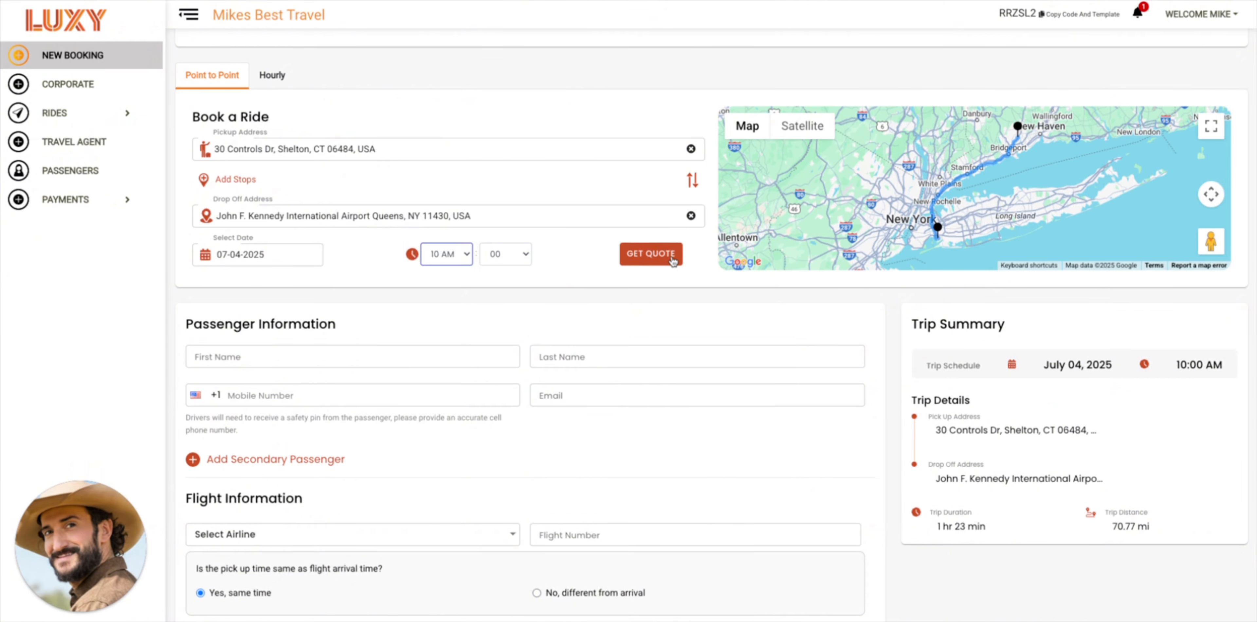
left_click(671, 260)
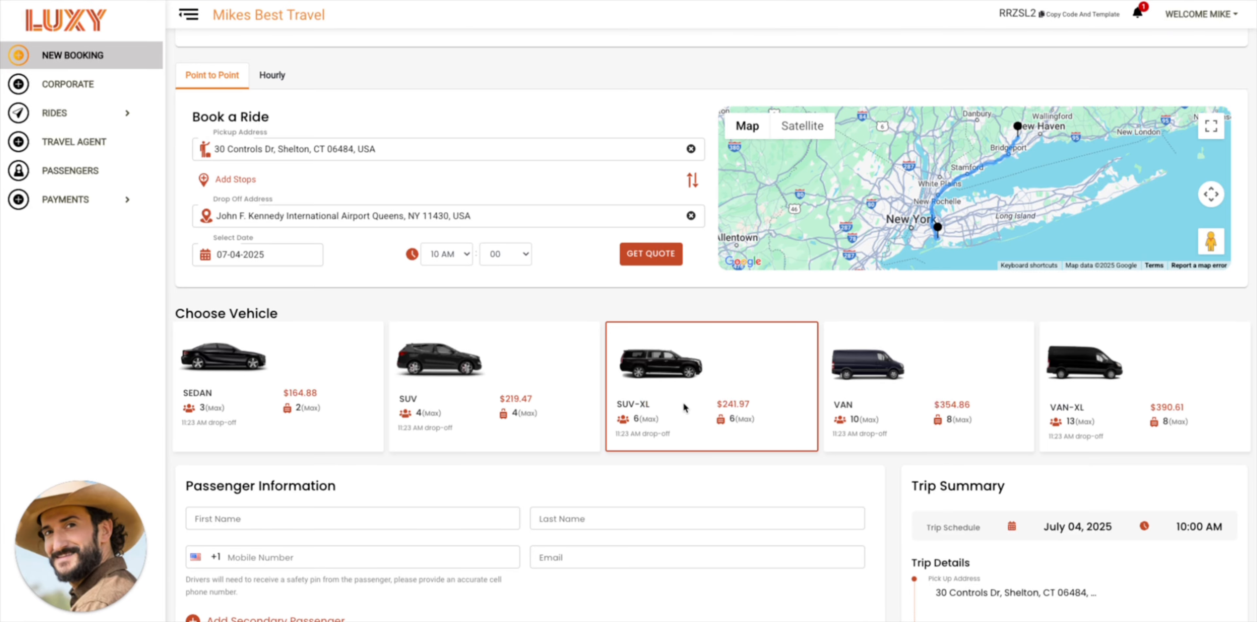
Choose the SUV-XL vehicle and fill the passenger fields from a saved passenger
left_click(681, 406)
scroll(529, 389, "down", 3)
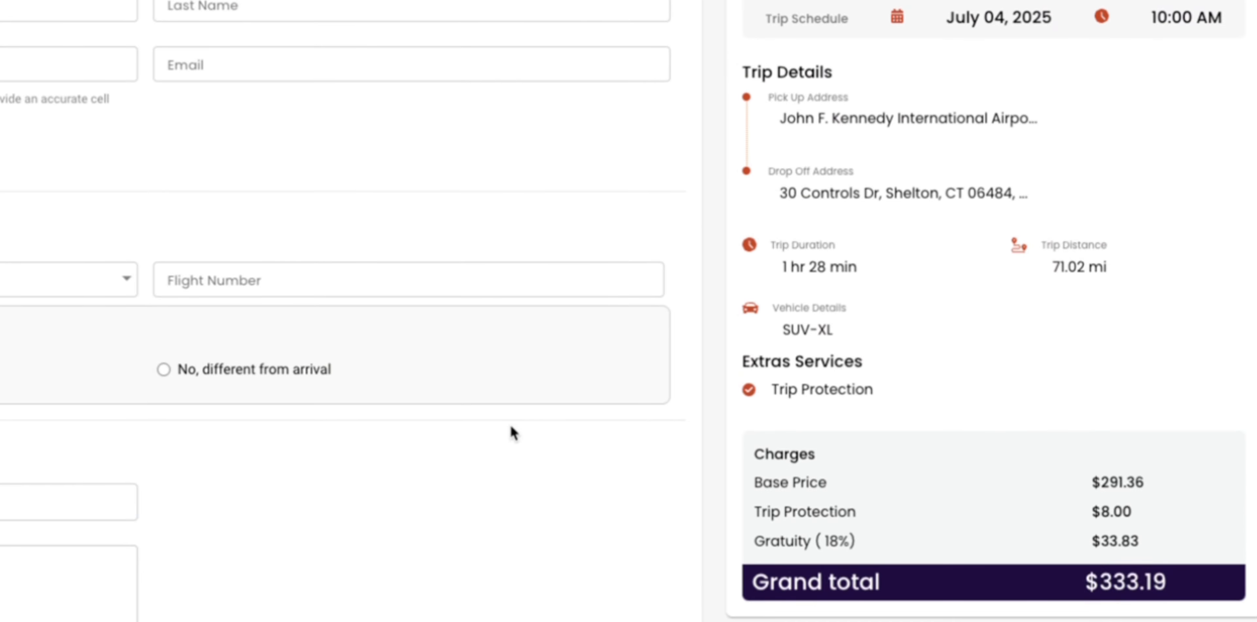
left_click(245, 177)
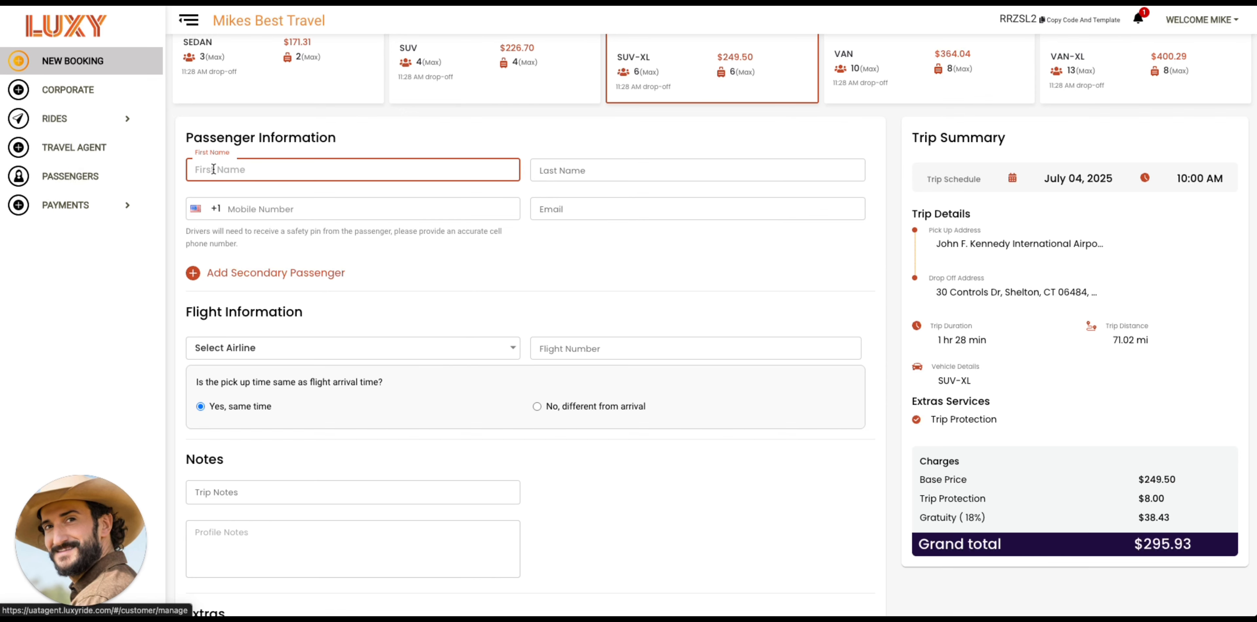
type("tammy")
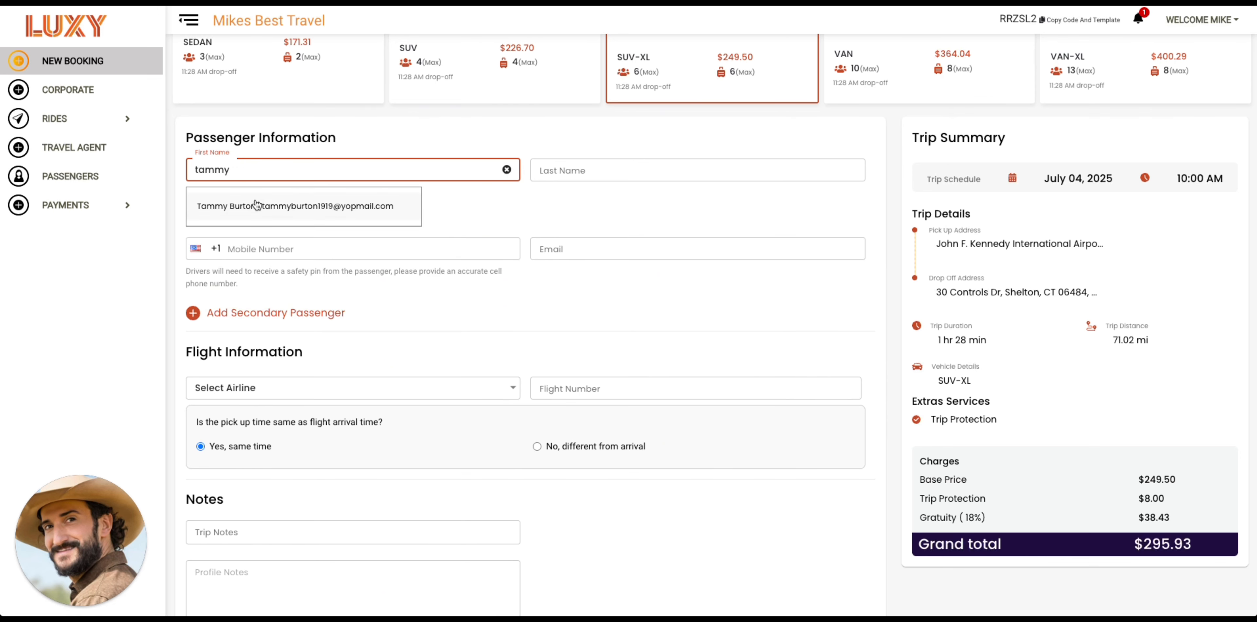
left_click(272, 208)
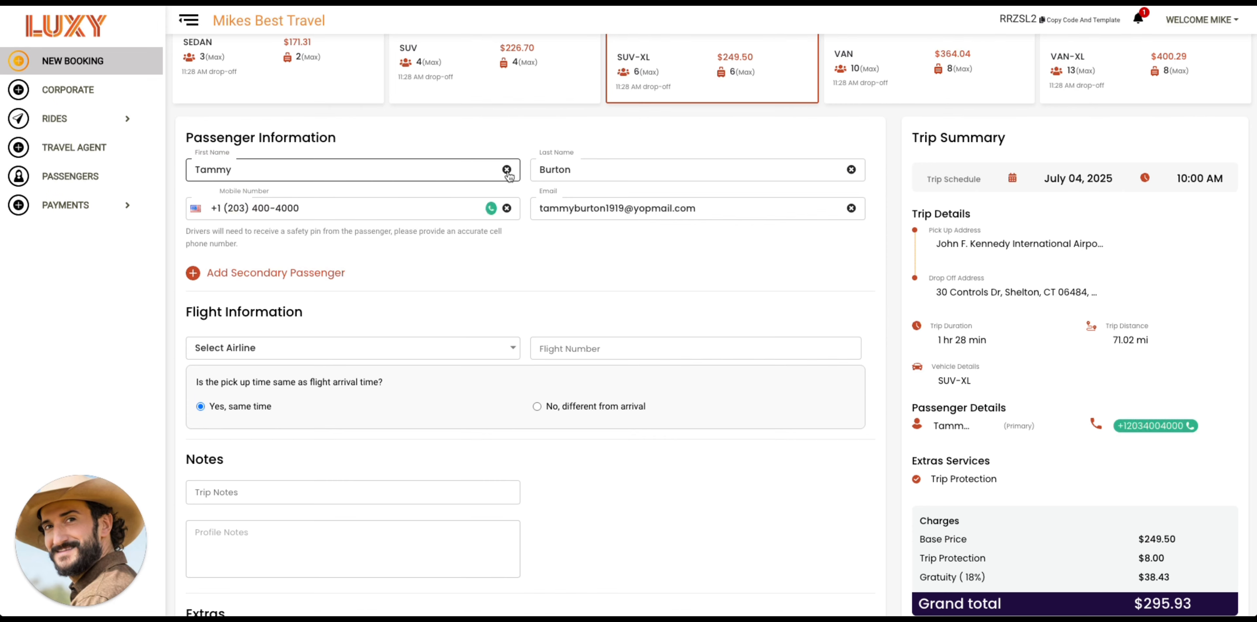
Clear the passenger fields and select the e-mail text for re-entry
left_click(507, 170)
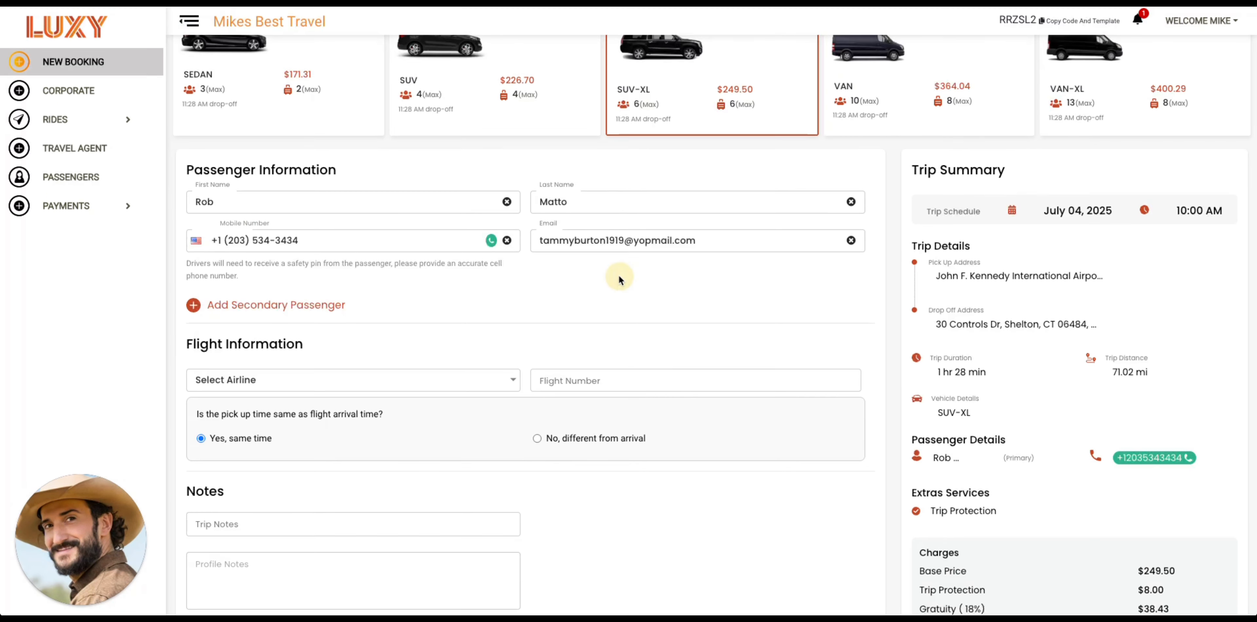
left_click(582, 198)
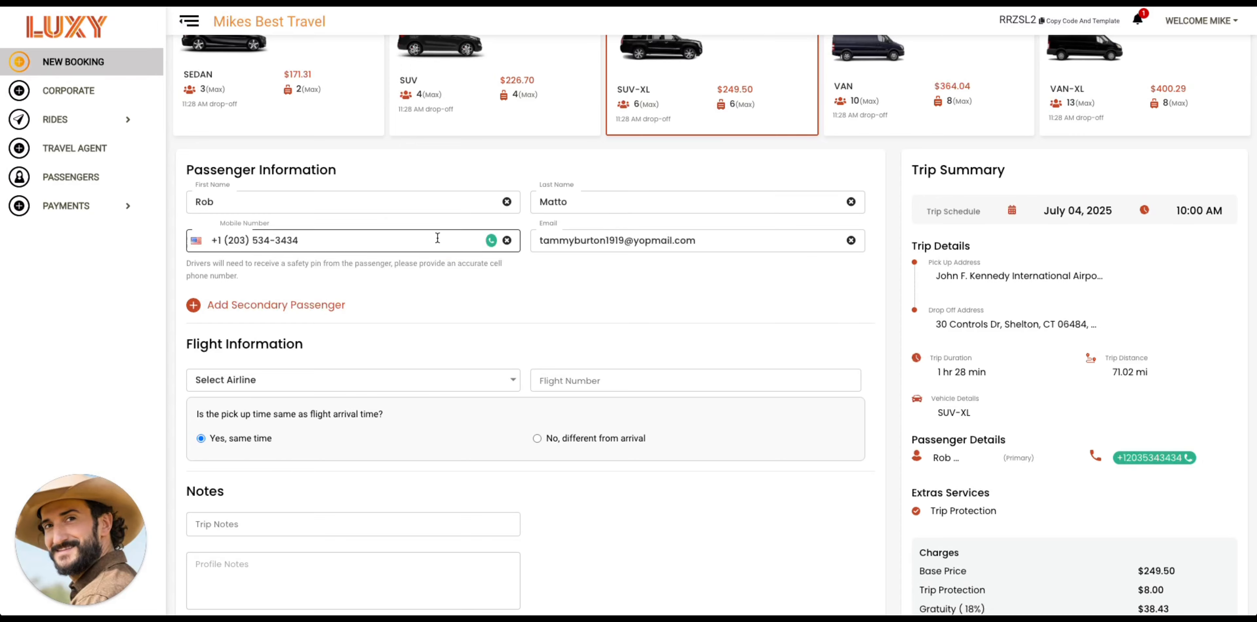
left_click_drag(539, 239, 576, 239)
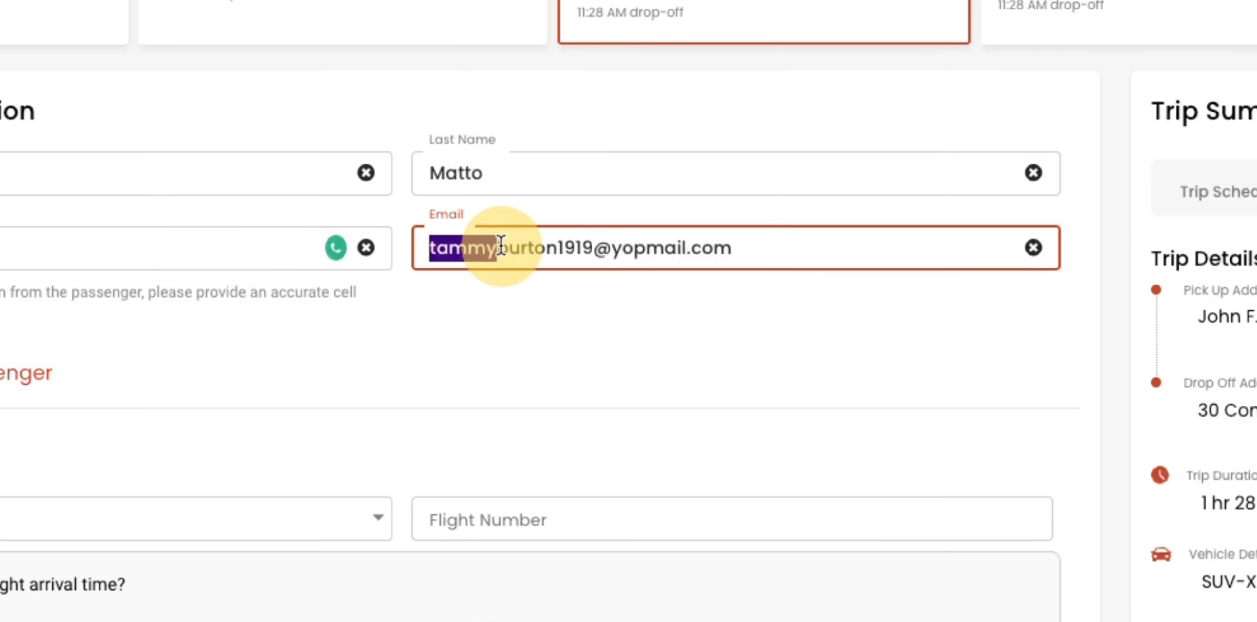
left_click_drag(501, 246, 735, 246)
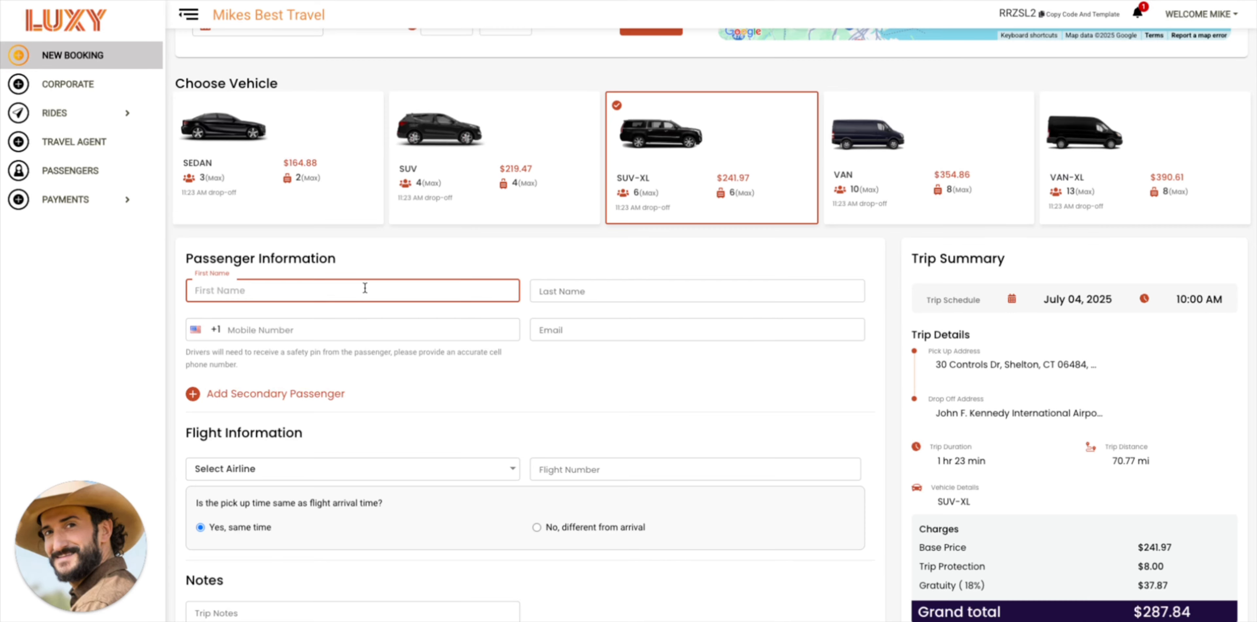
Enter the new passenger's first and last name, mobile number and e-mail, then return to account activation
key("Tab")
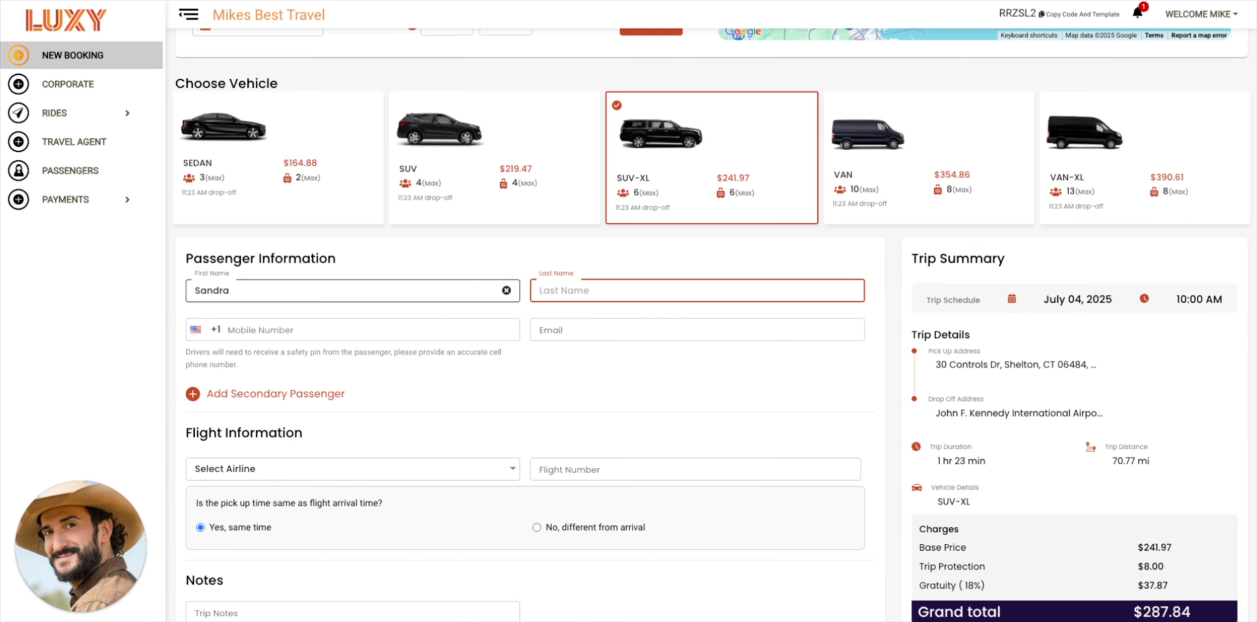
key("Tab")
type("2002002000")
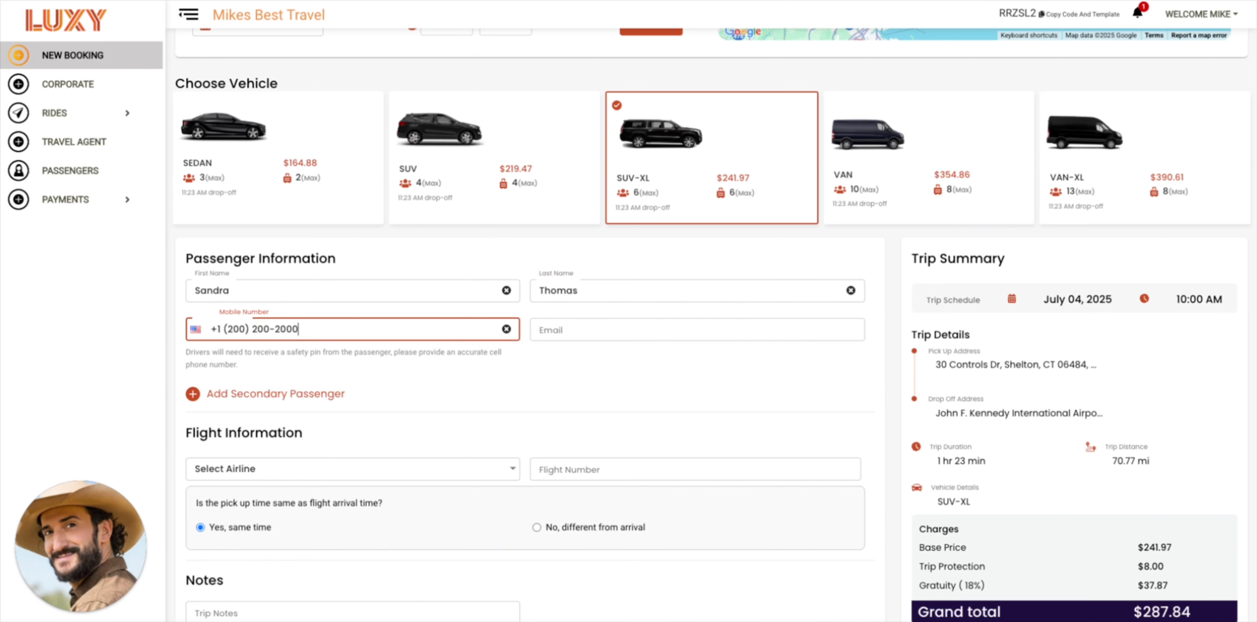
key("Tab")
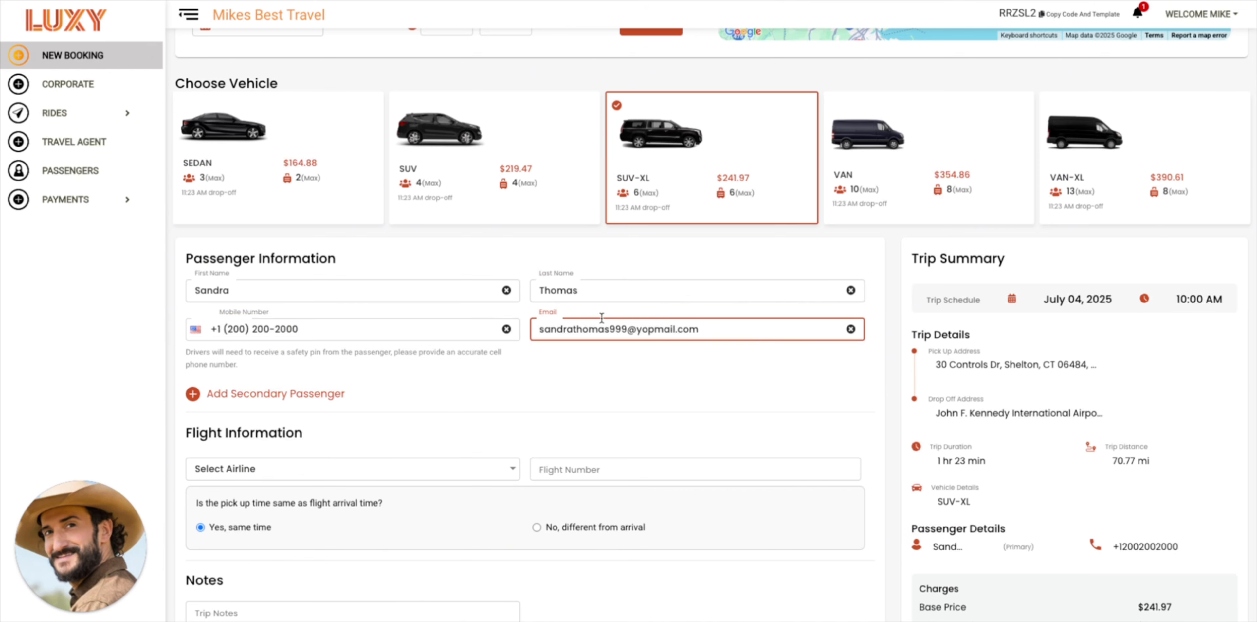
left_click(881, 308)
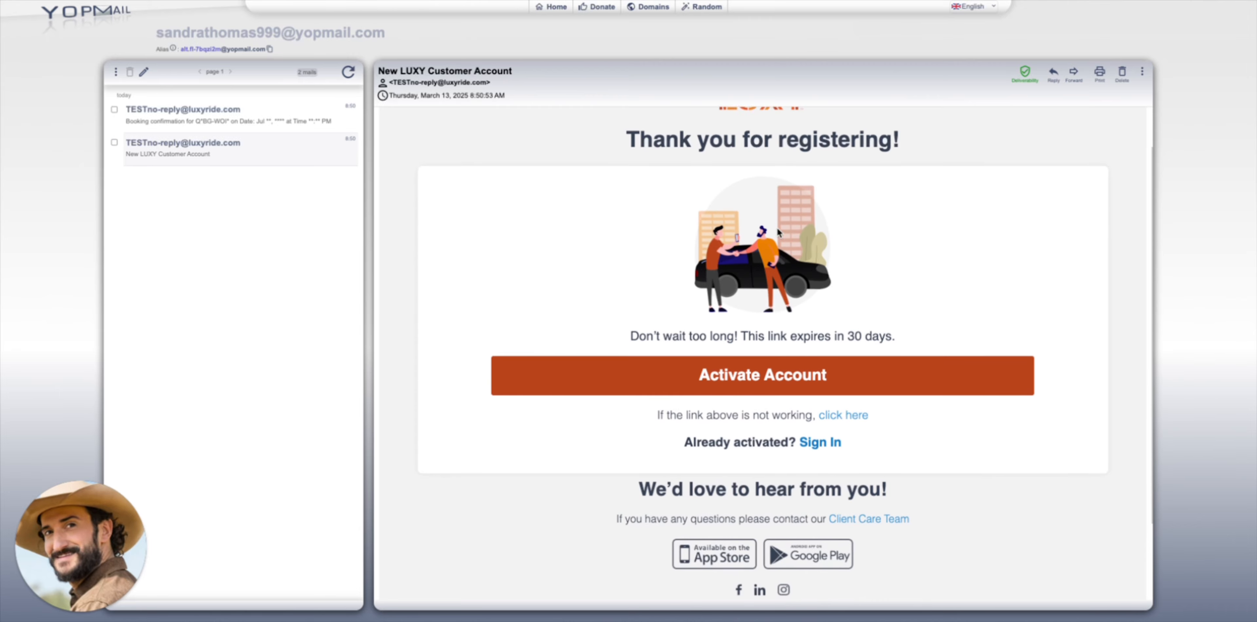
left_click(782, 384)
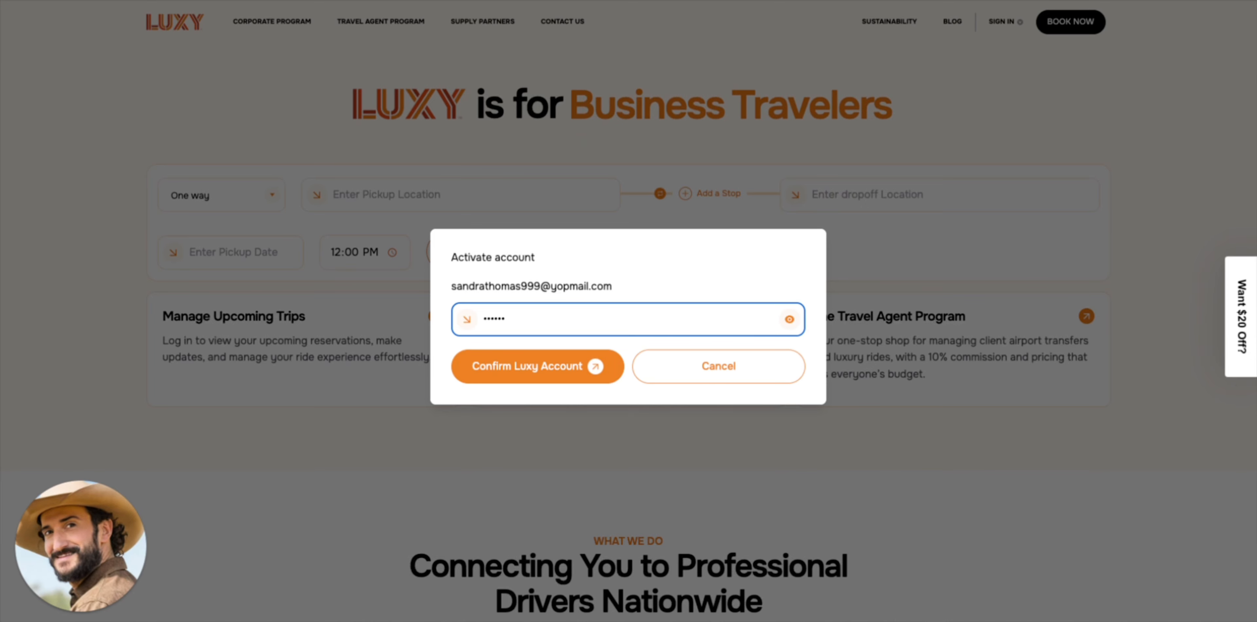
Finish the new account password and confirm the passenger's account activation
type("•")
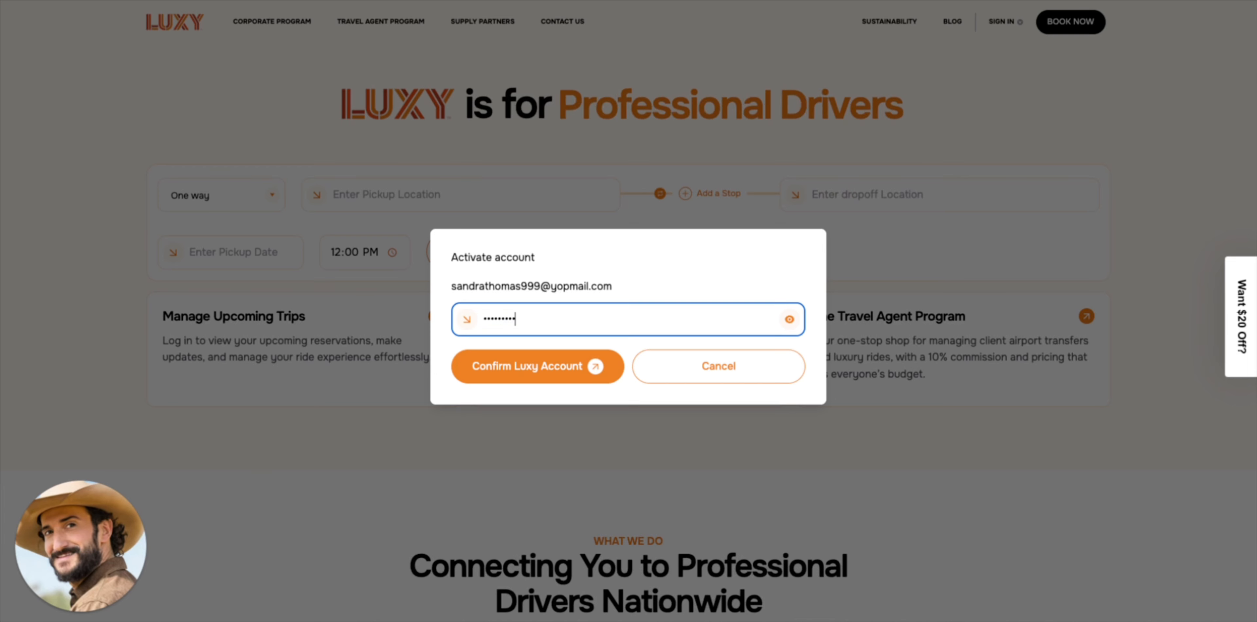
key("Return")
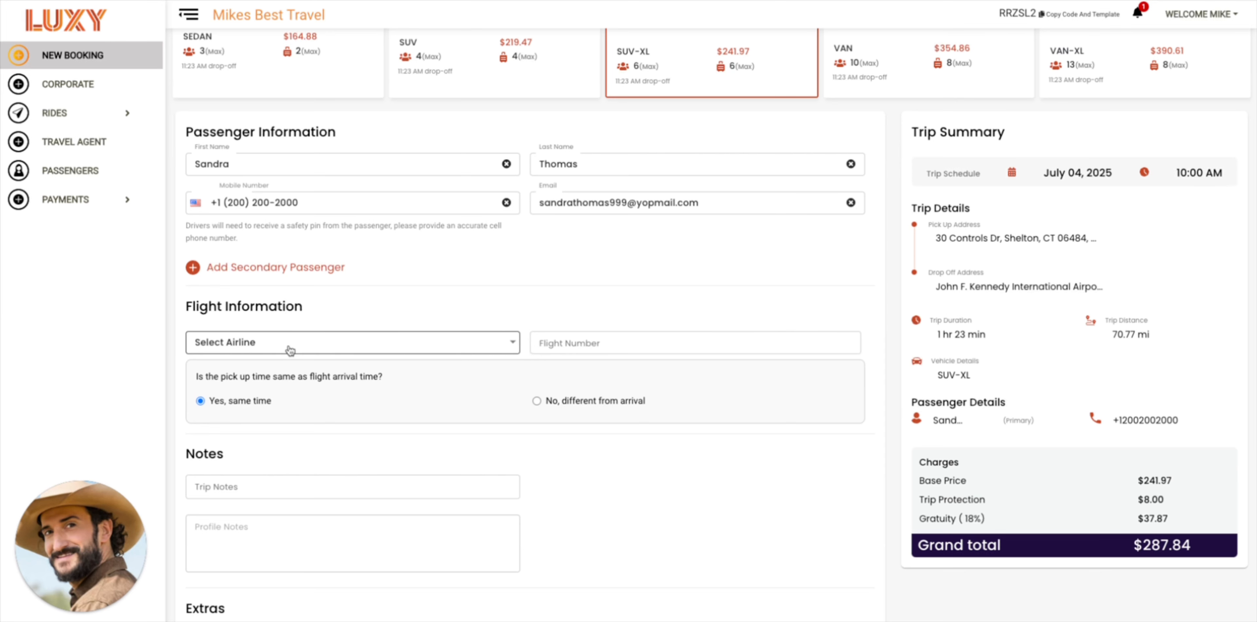
Swap pickup and drop-off, then swap them back to restore the Shelton-to-JFK route
scroll(350, 314, "up", 8)
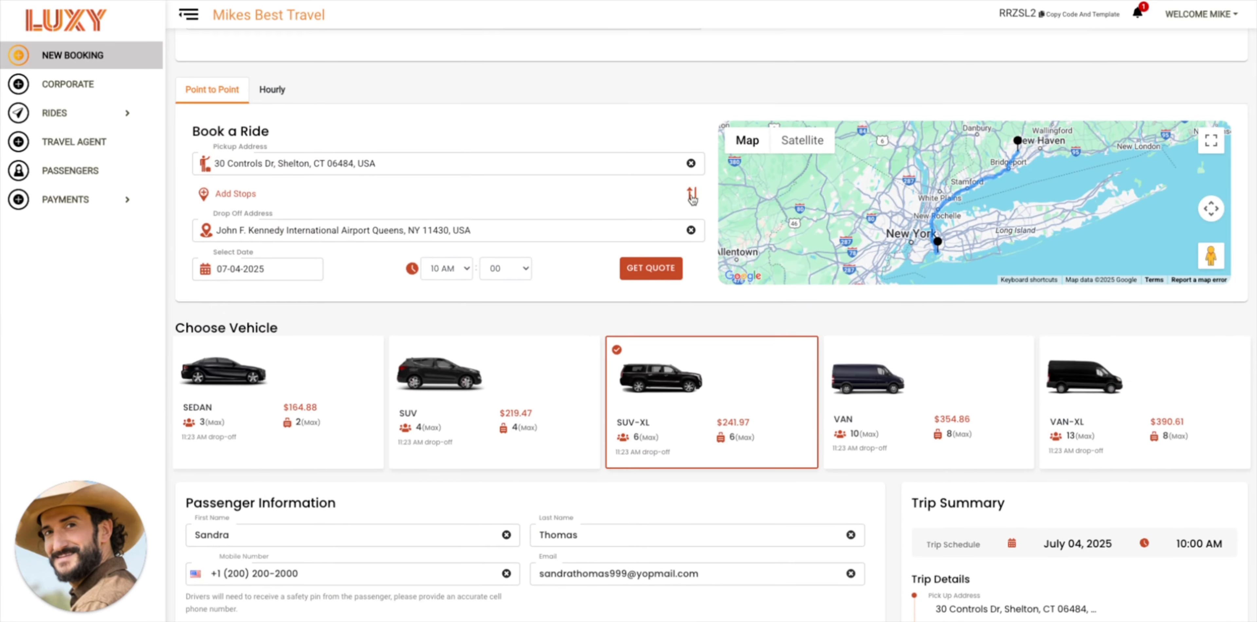
left_click(692, 196)
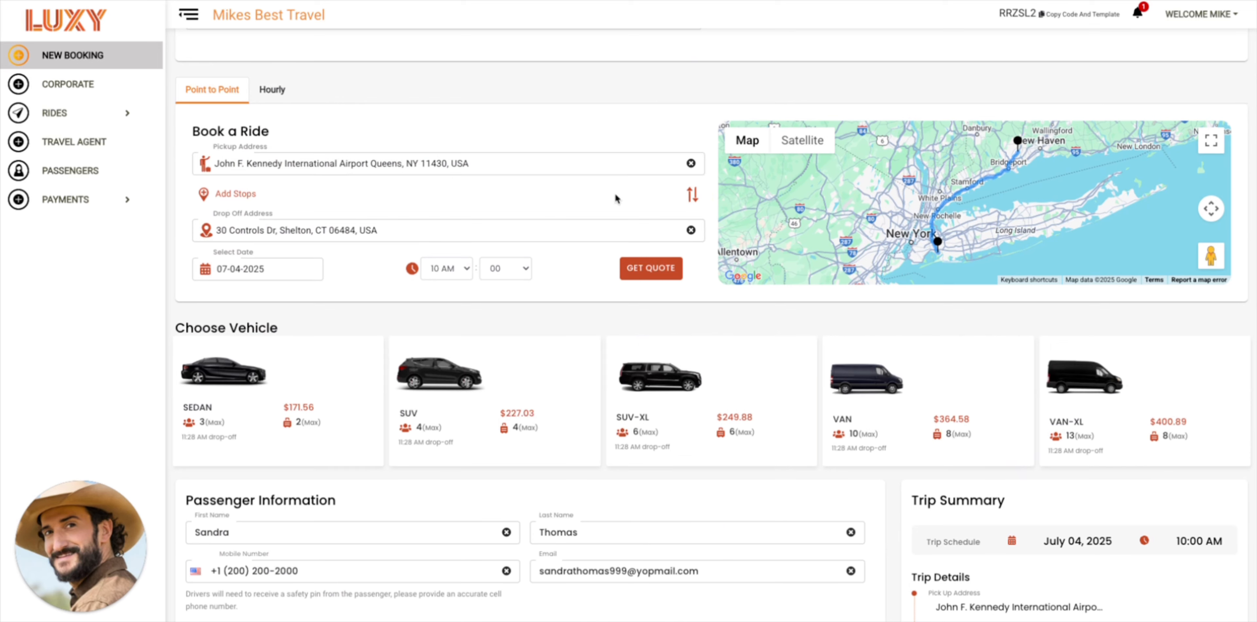
left_click(689, 202)
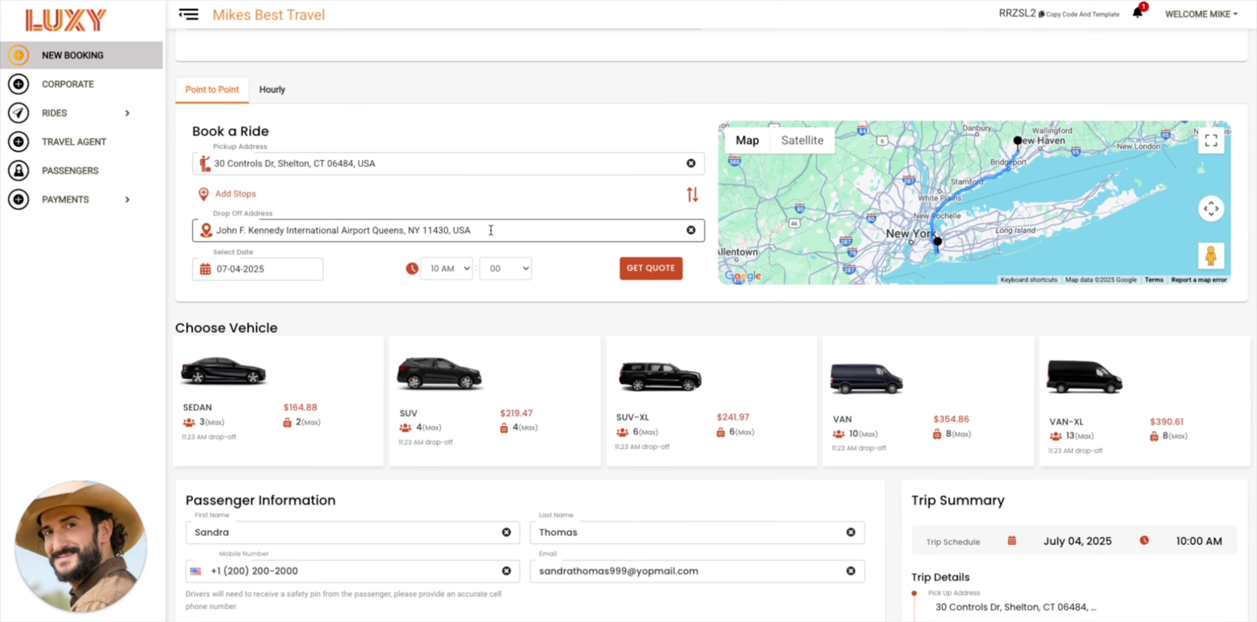
scroll(484, 233, "down", 12)
scroll(483, 232, "up", 3)
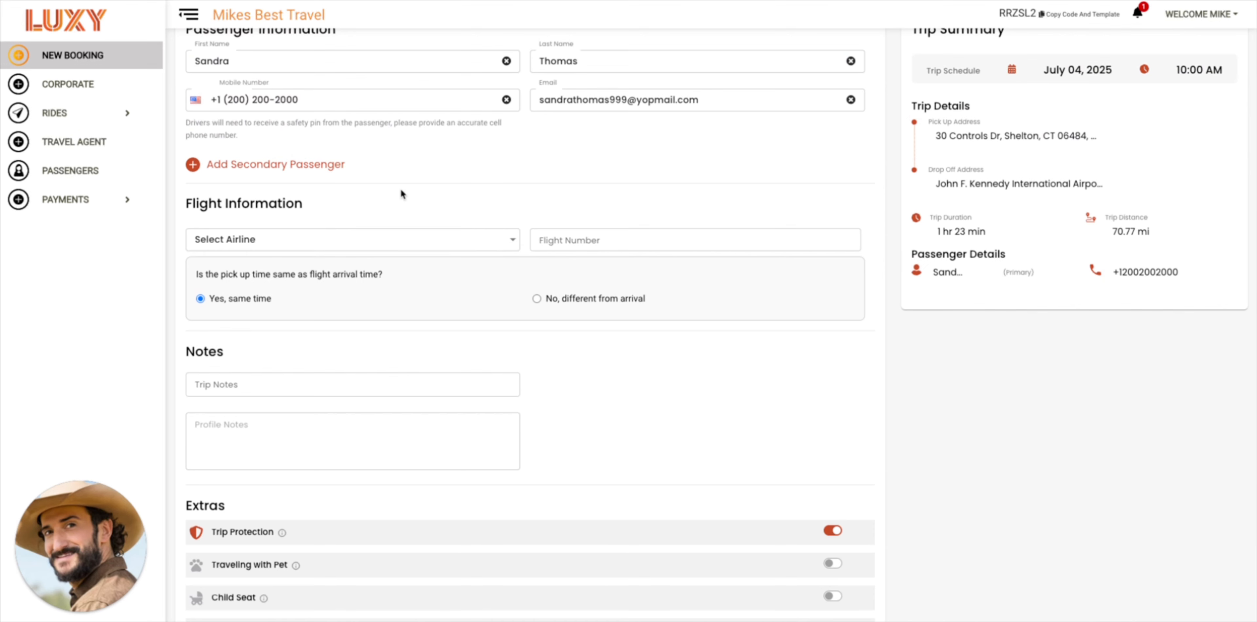
Select UA-United Airlines as the airline for flight 4949
left_click(323, 234)
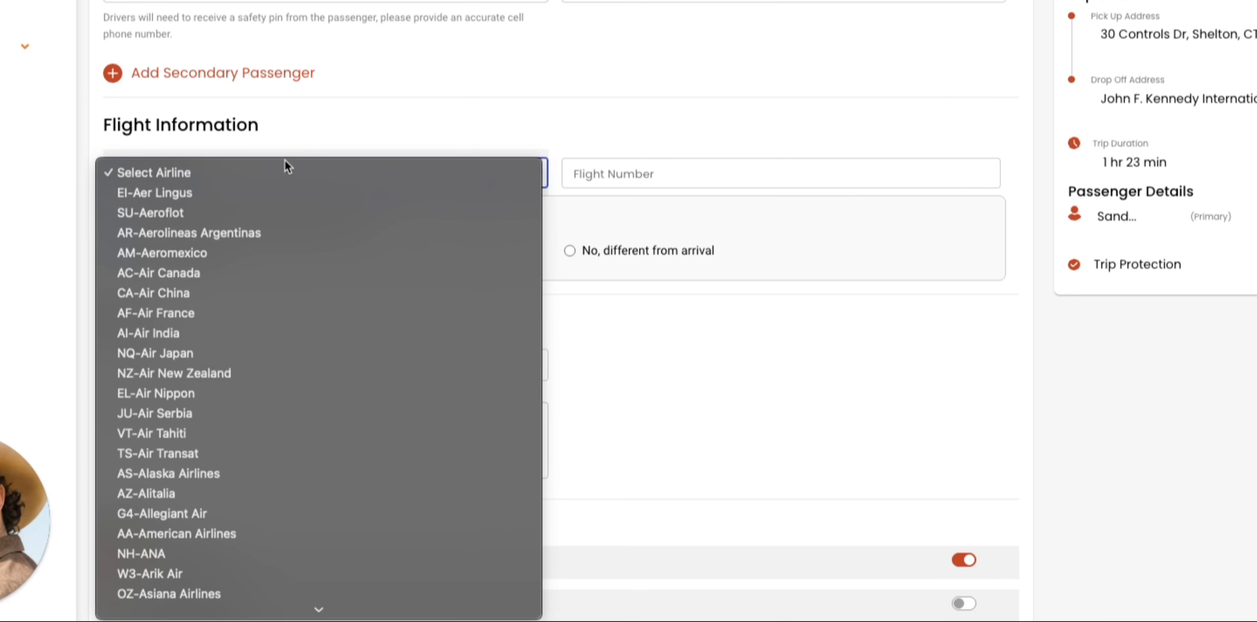
type("aa")
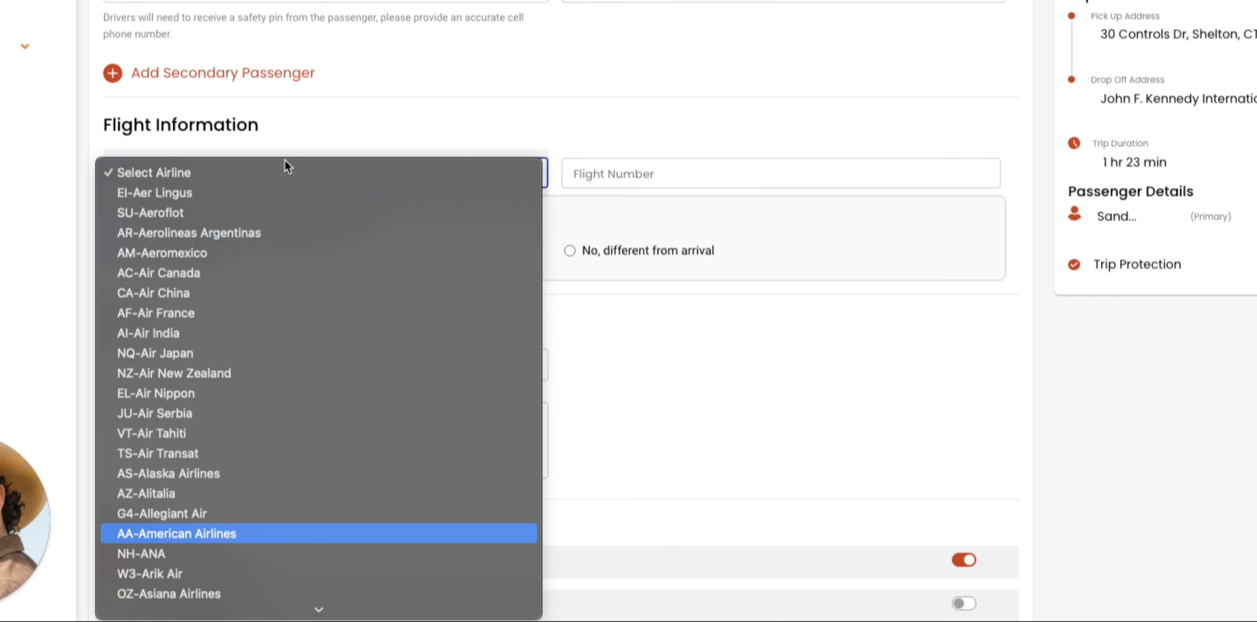
type("dl")
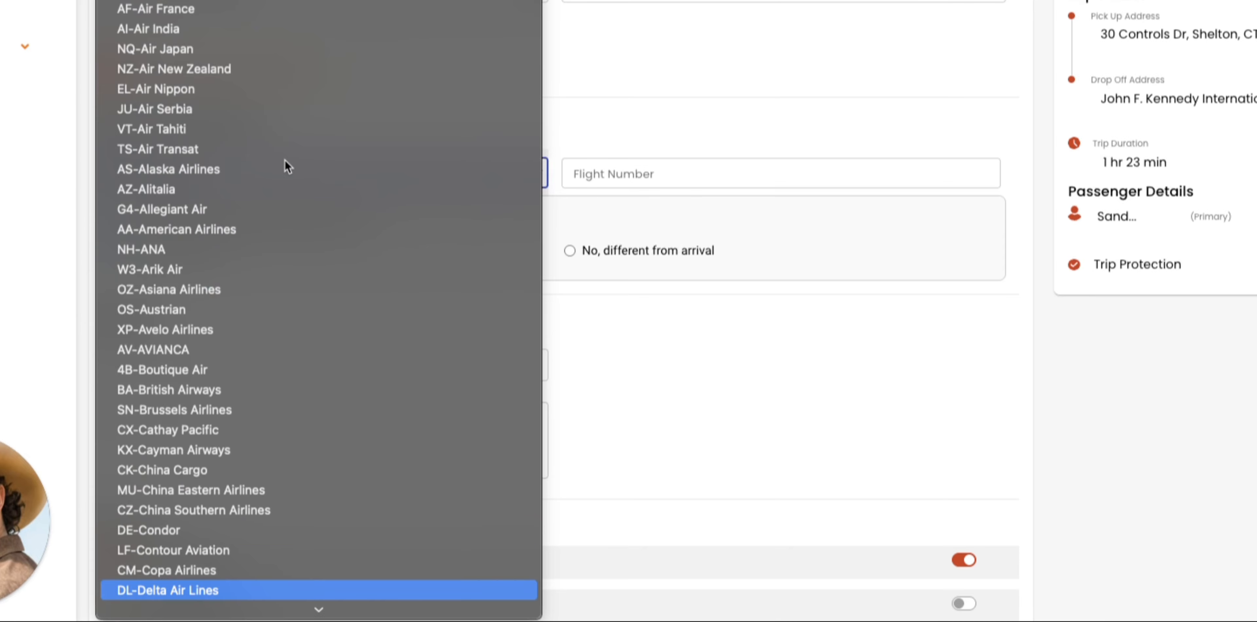
left_click(266, 588)
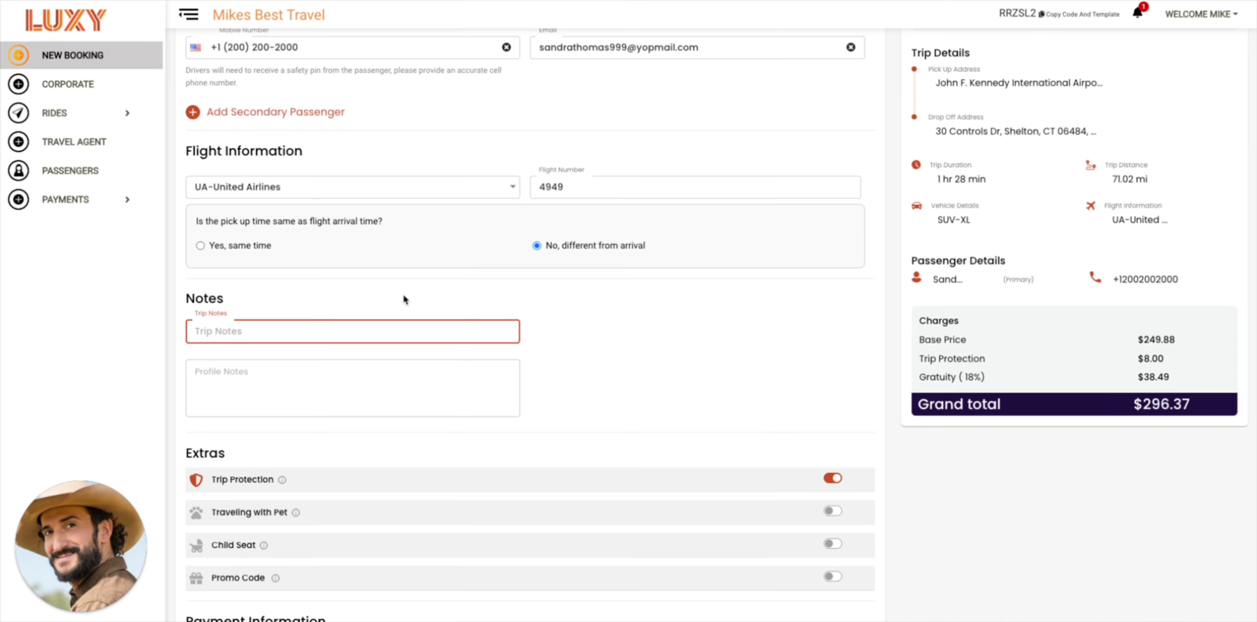
Add a trip note asking for help carrying the passenger's luggage after a recent procedure
type("Sandra")
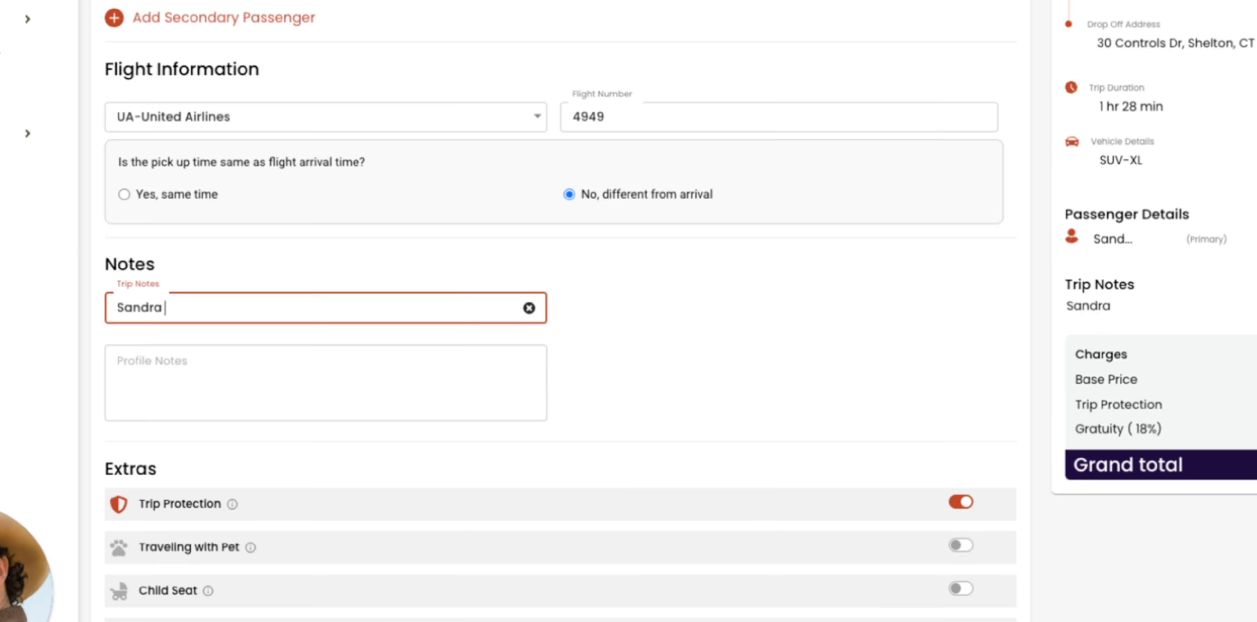
type(" needs help carrying her ")
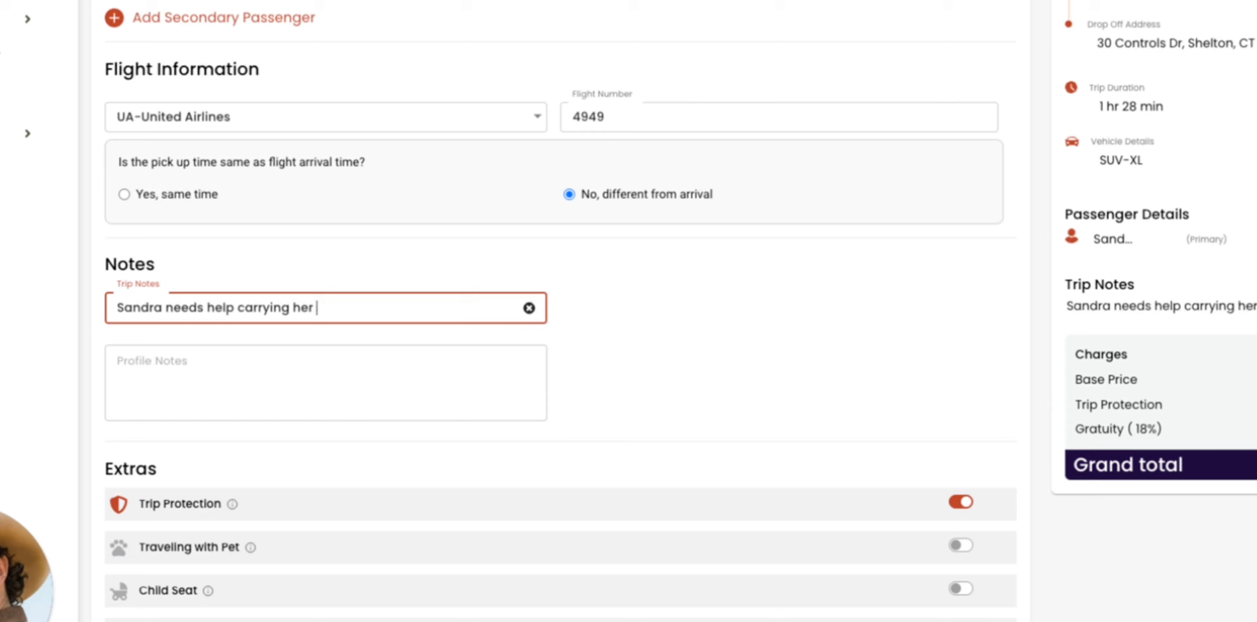
type("luggage due to a rece")
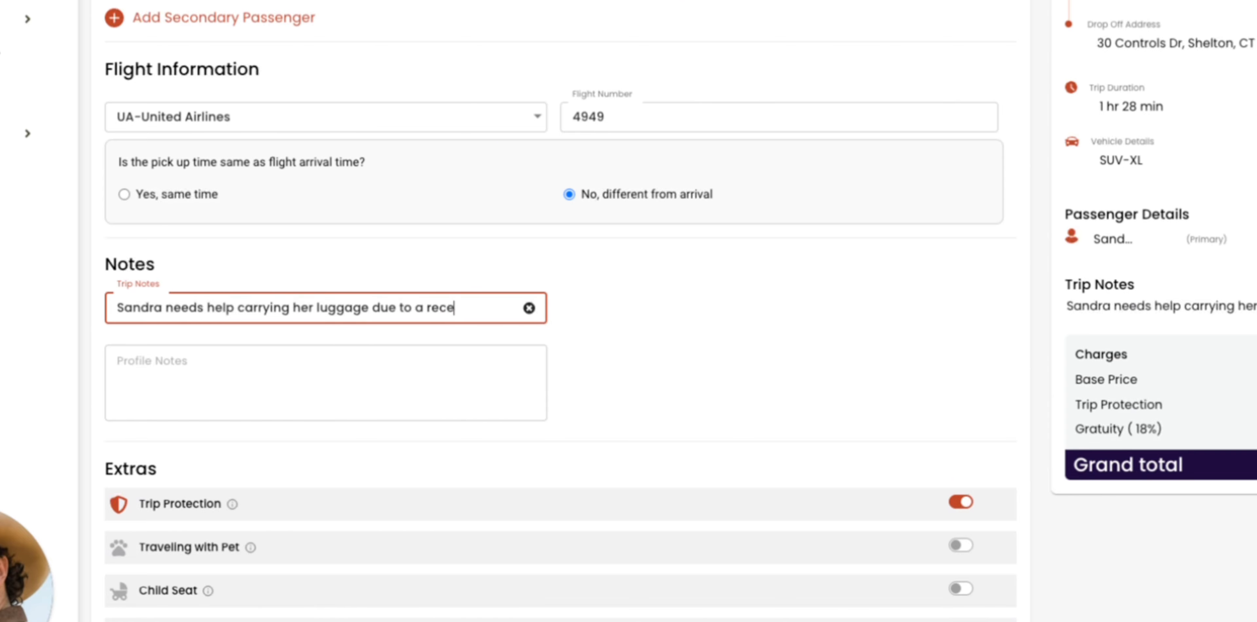
type("nt procedure")
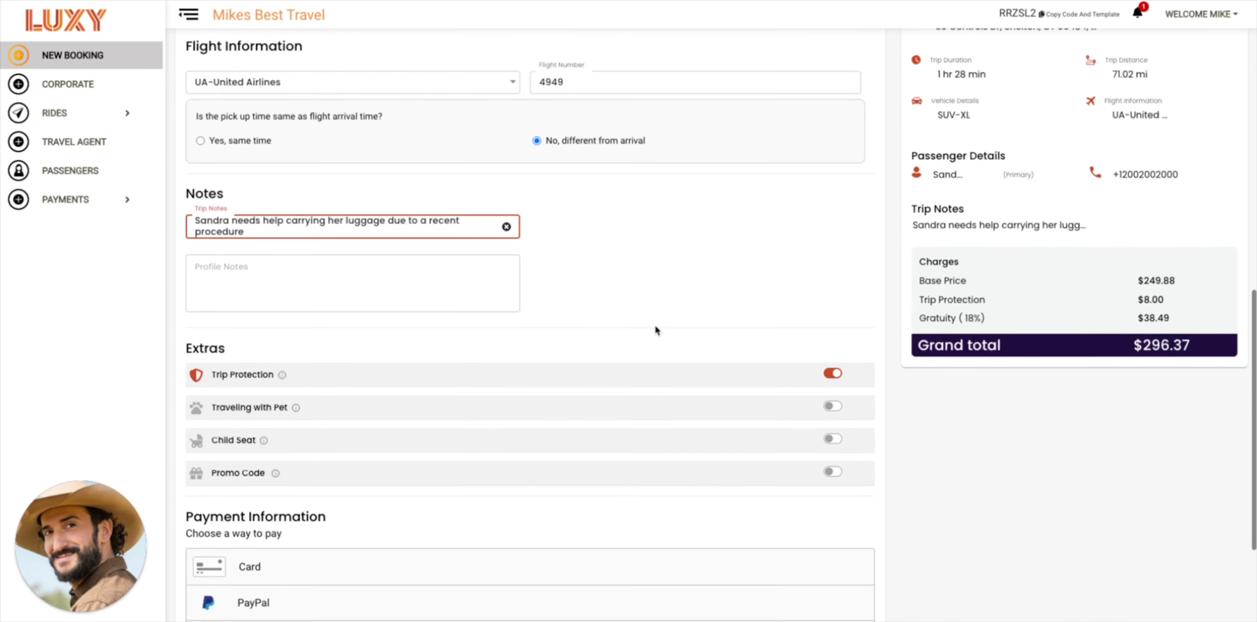
scroll(654, 328, "down", 1)
left_click(614, 262)
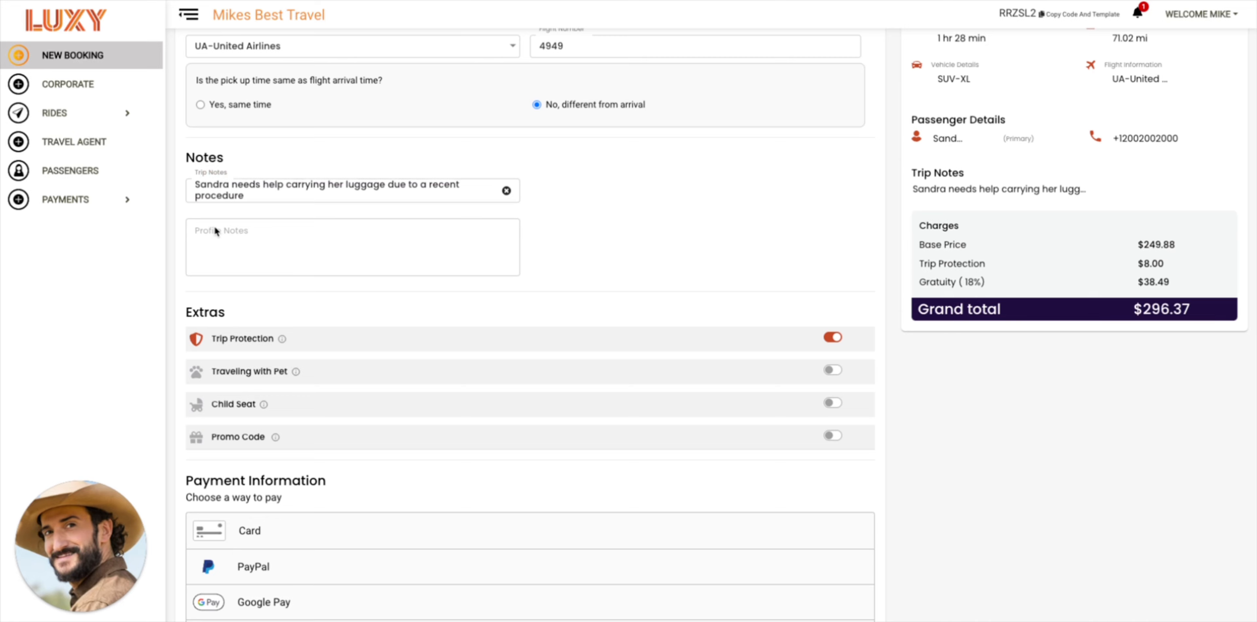
scroll(298, 240, "up", 1)
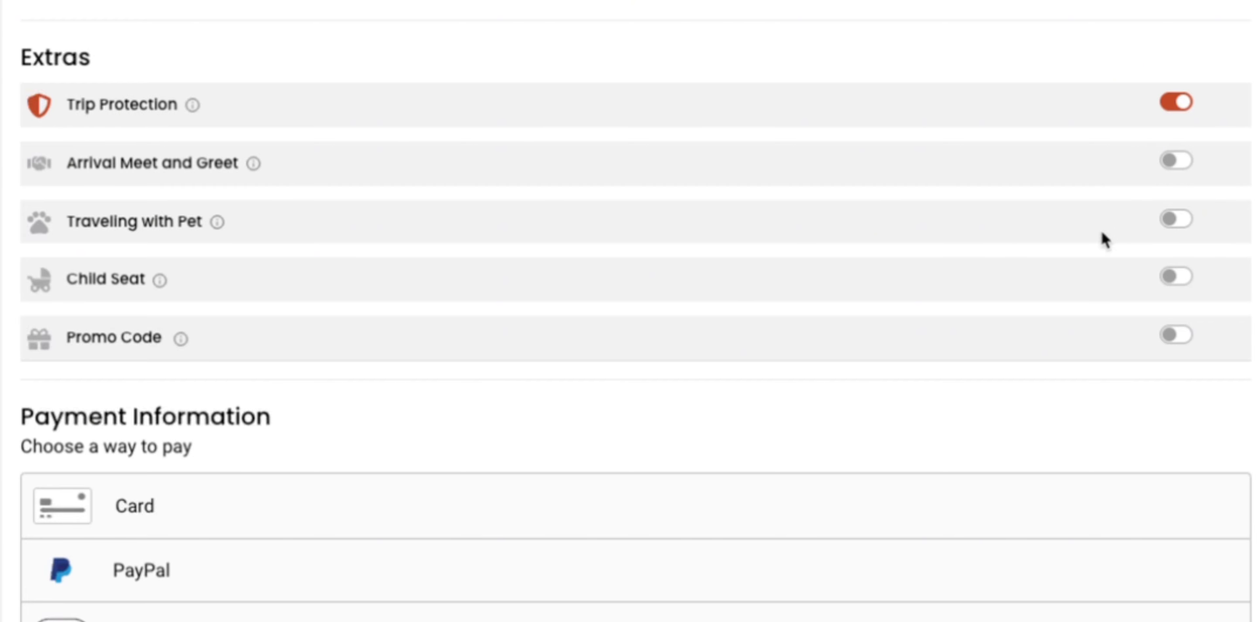
left_click(1167, 276)
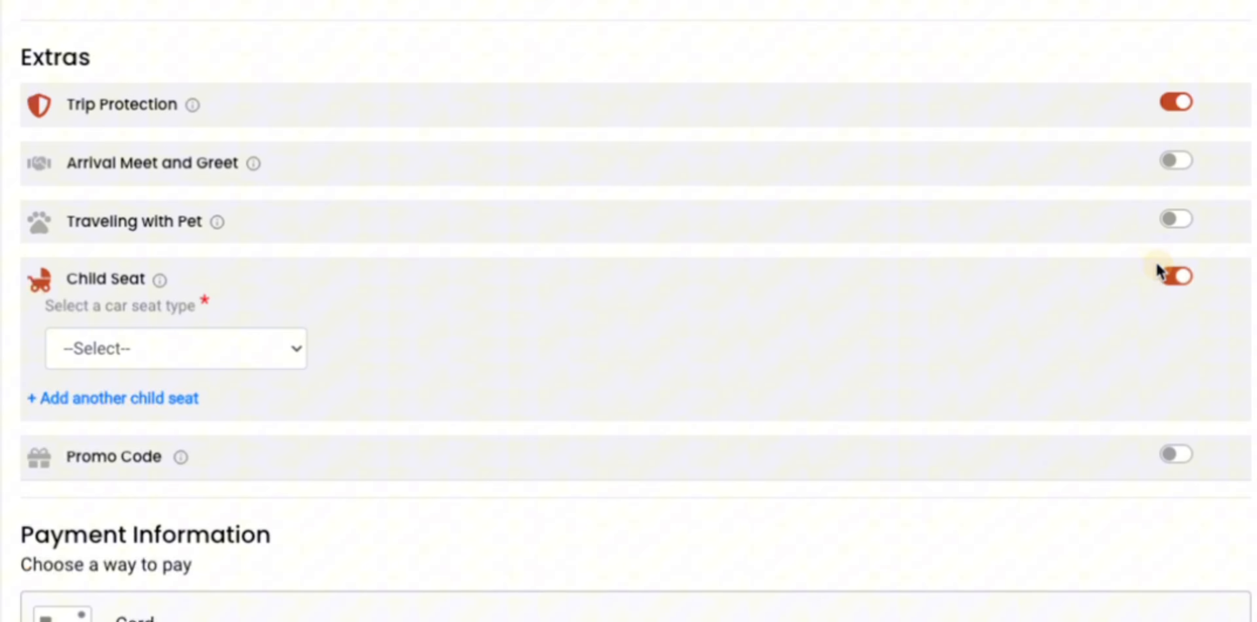
left_click(247, 360)
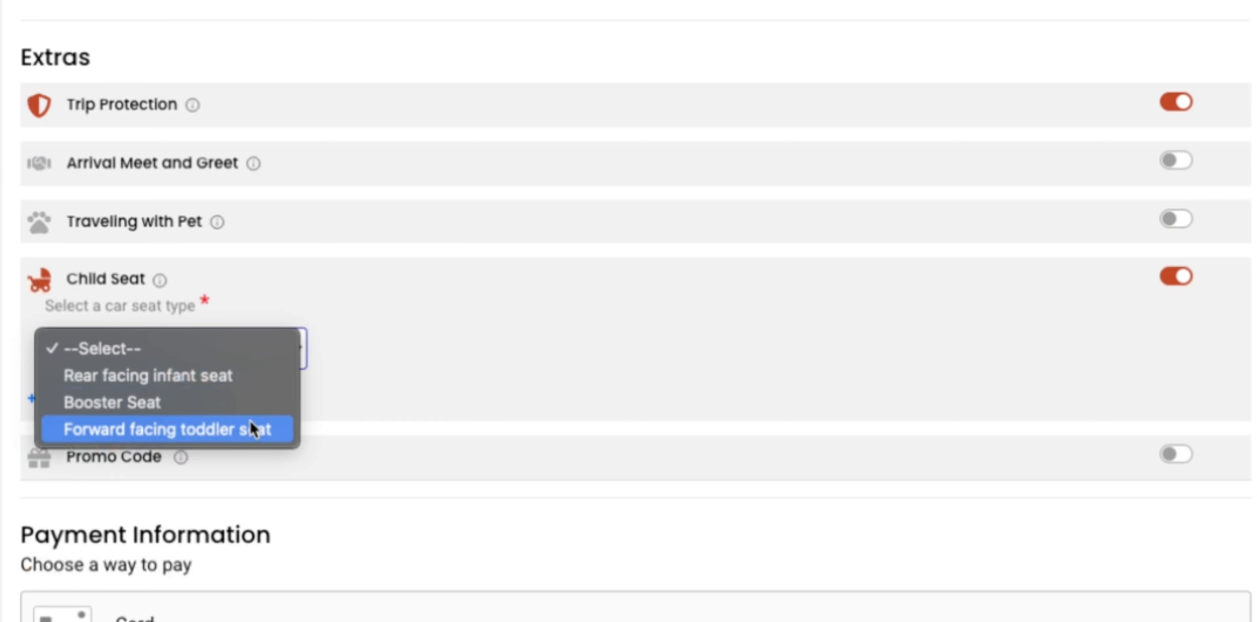
left_click(1180, 277)
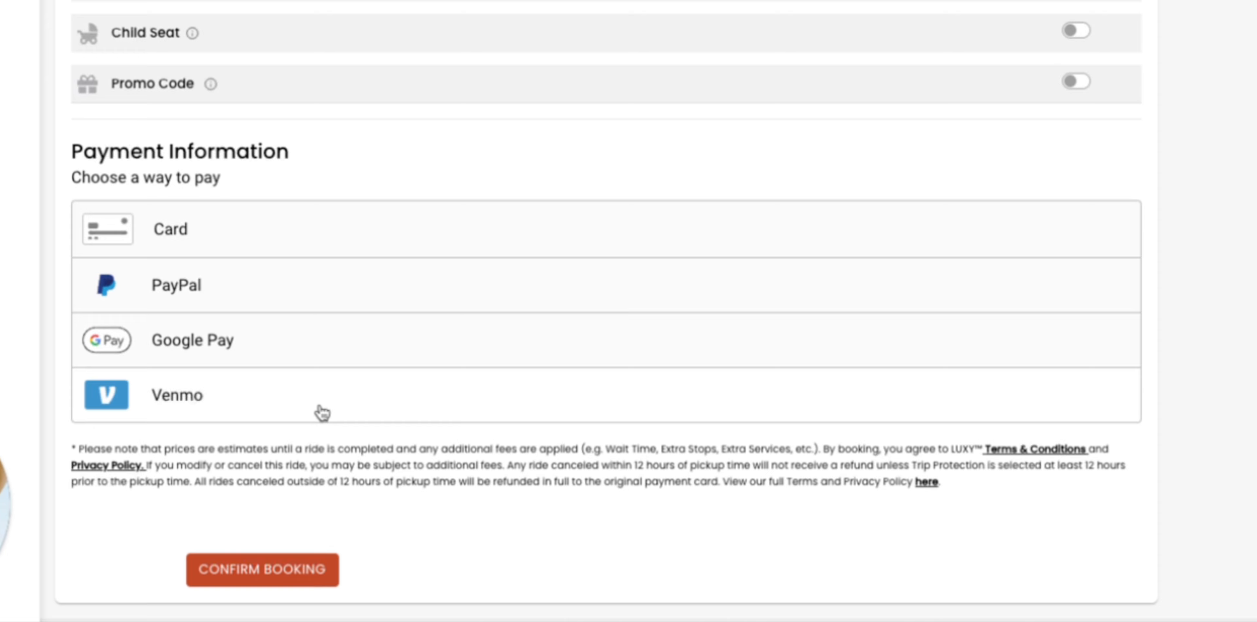
Pay by card, filling cardholder, card number, expiry, CVV and postal code, and save the card
left_click(224, 242)
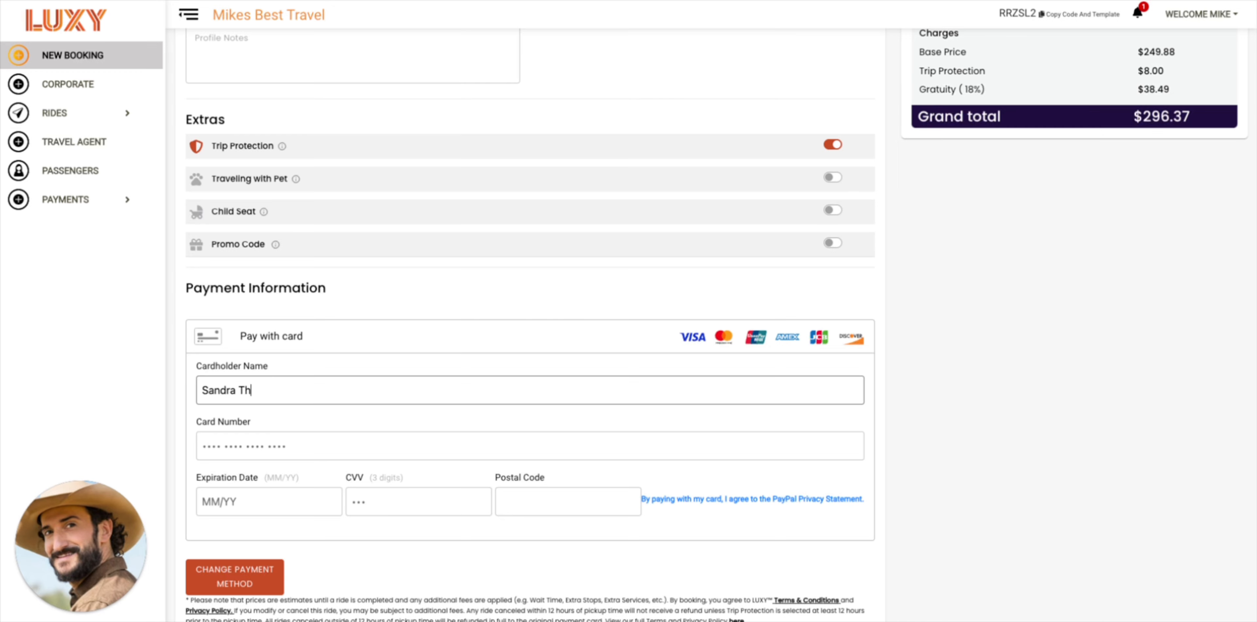
type("omas")
key("Tab")
type("4111 1111 1111 1111")
key("Tab")
type("0329")
key("Tab")
type("123")
key("Tab")
type("06484")
scroll(438, 375, "down", 3)
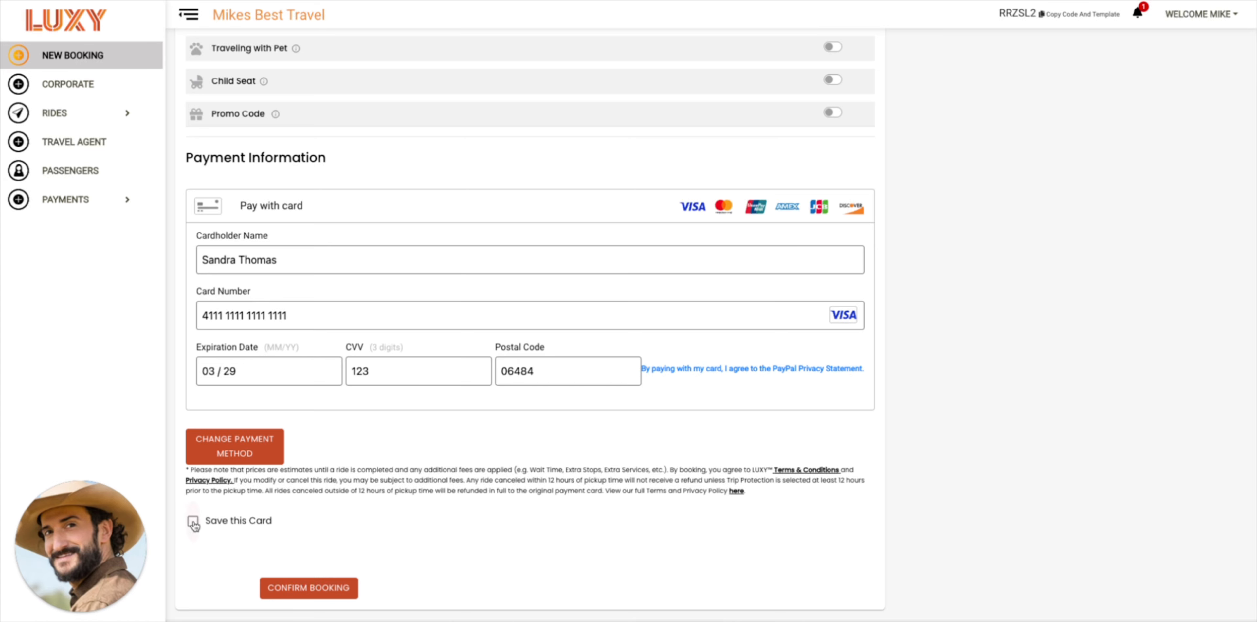
left_click(193, 522)
Confirm and place the booking
scroll(692, 415, "up", 9)
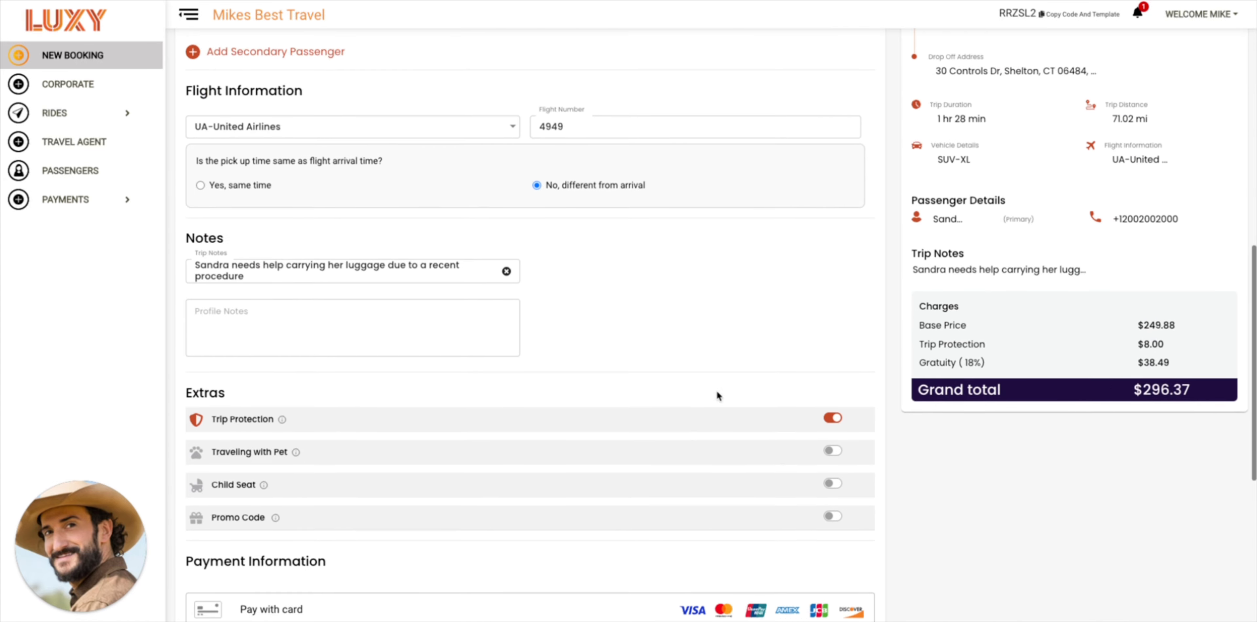
scroll(718, 396, "up", 2)
scroll(1029, 291, "down", 9)
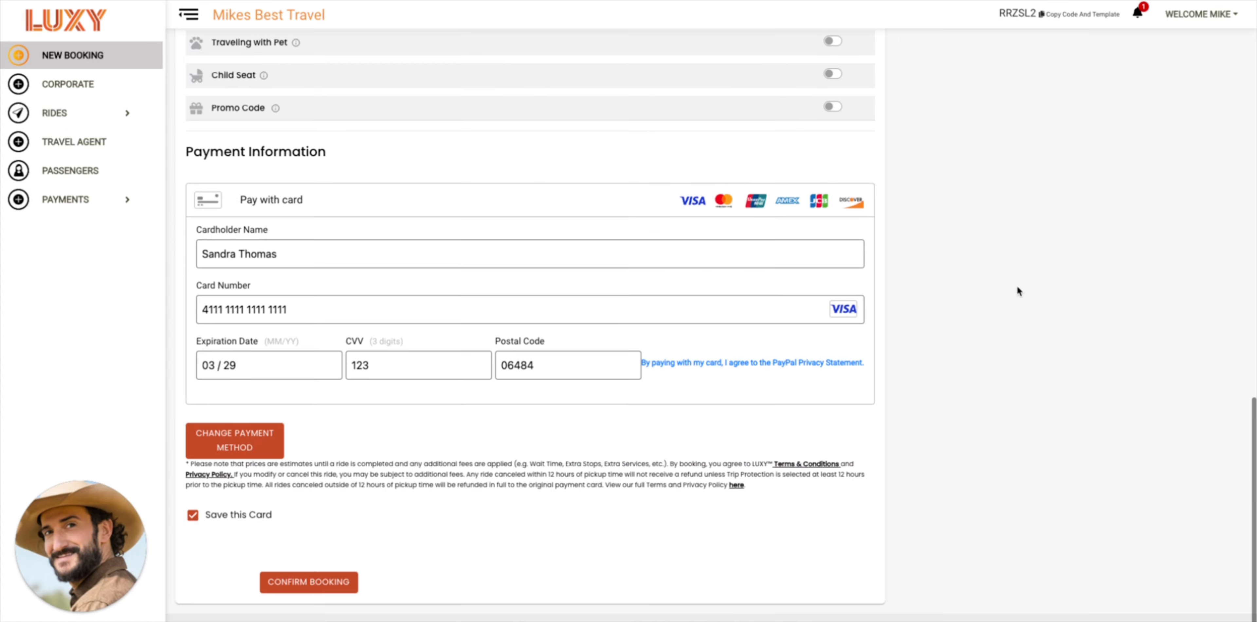
left_click(332, 583)
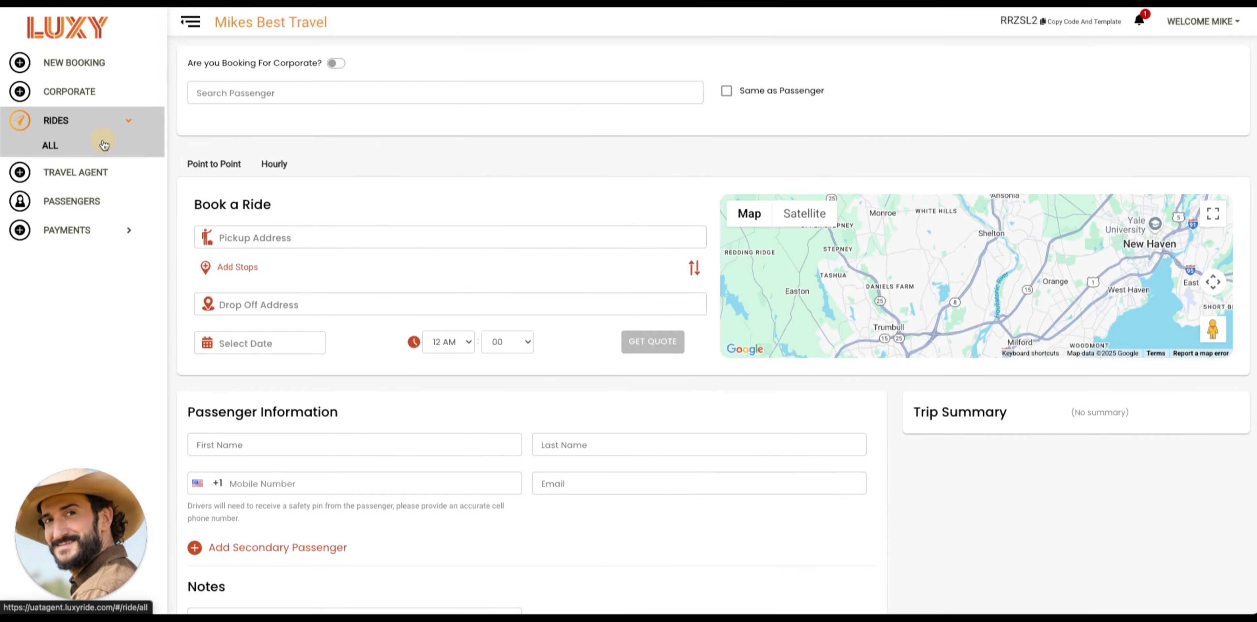
Expand the new JFK-to-Shelton SUV-XL ride's summary in the All rides list
left_click(104, 145)
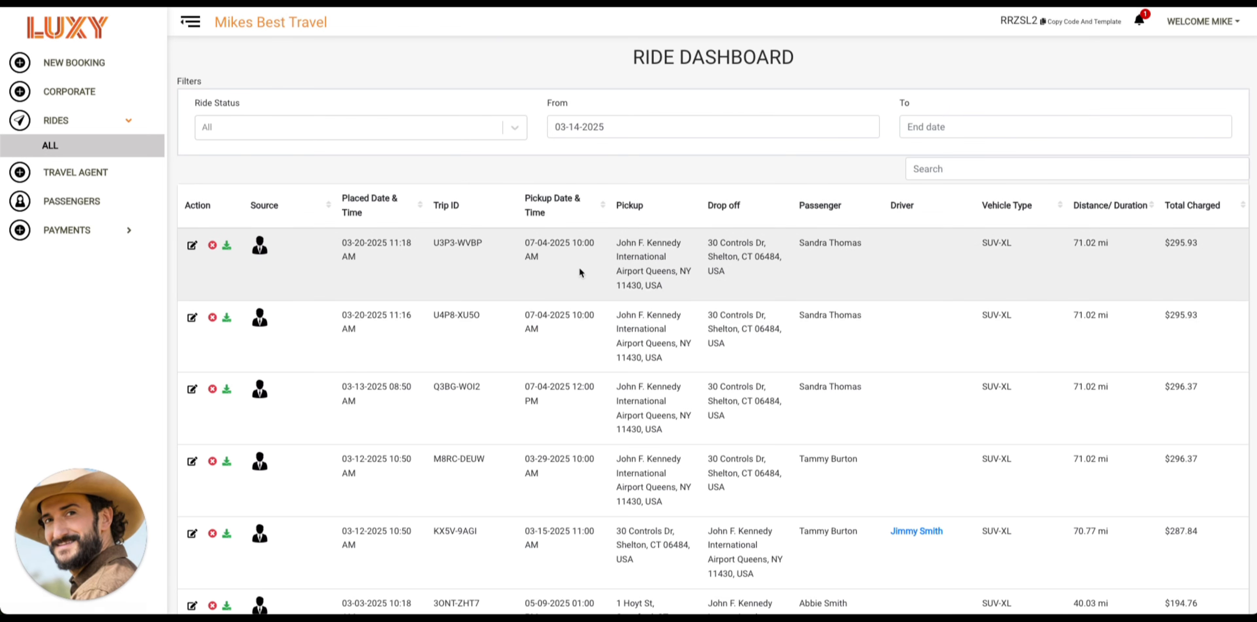
left_click(580, 272)
scroll(609, 238, "down", 3)
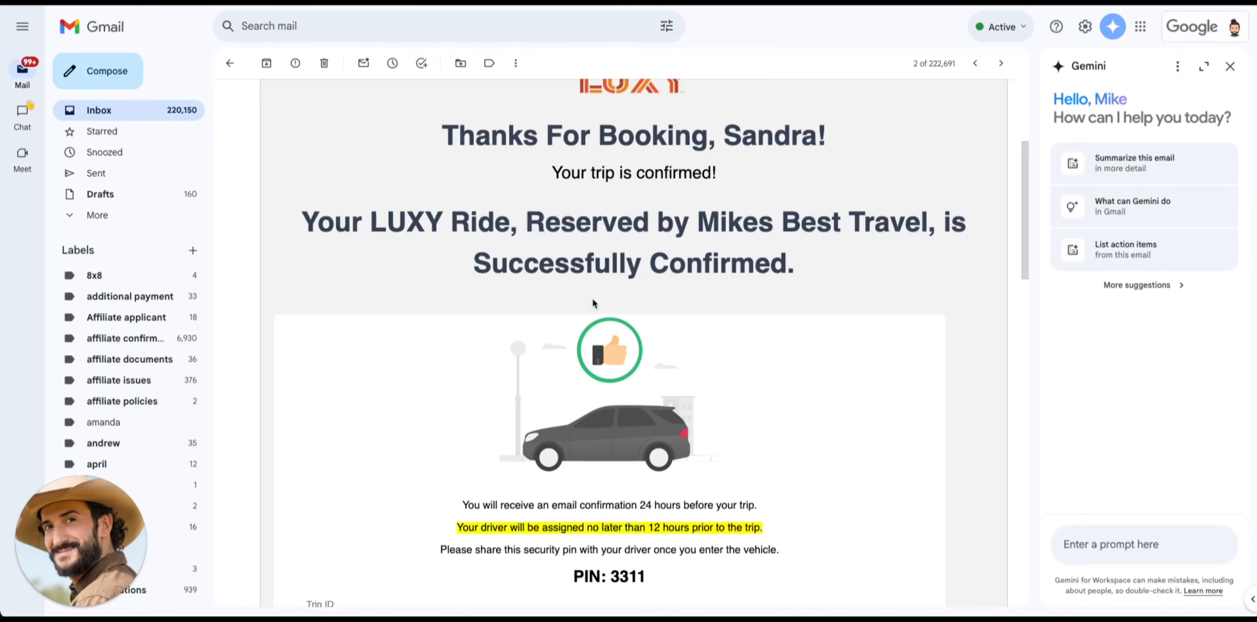
Scroll through the LUXY confirmation e-mail reviewing the Jul 04 schedule, route, SUV-XL and Trip Protection
scroll(340, 185, "up", 2)
scroll(340, 184, "down", 2)
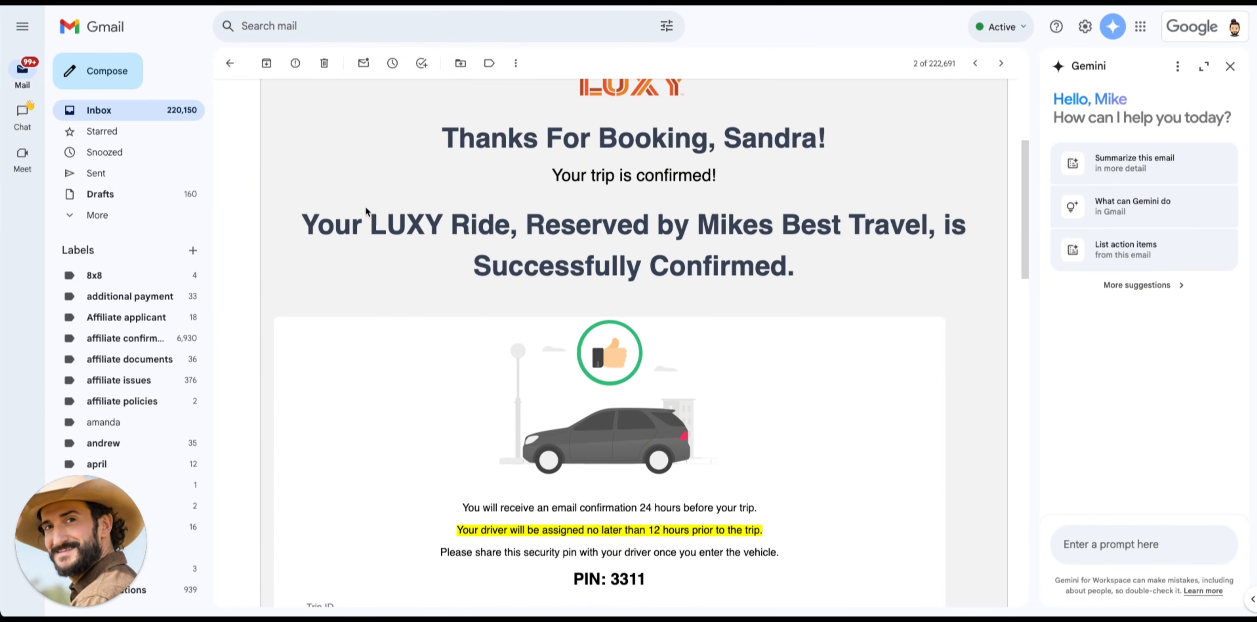
scroll(667, 275, "down", 6)
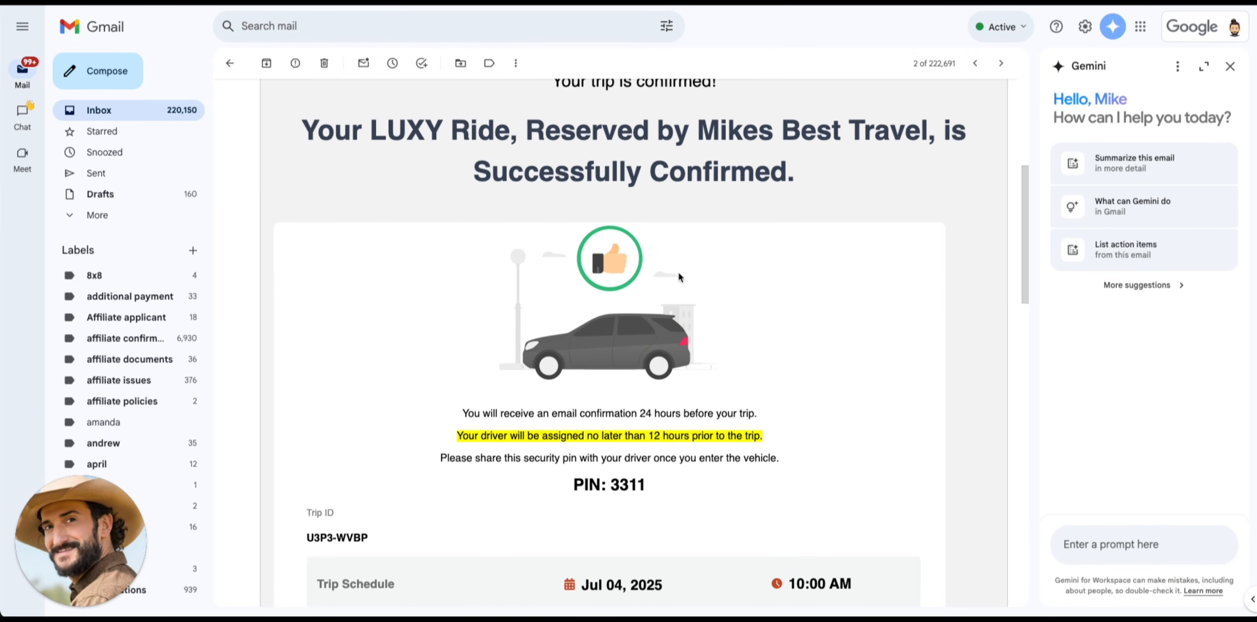
scroll(594, 319, "down", 1)
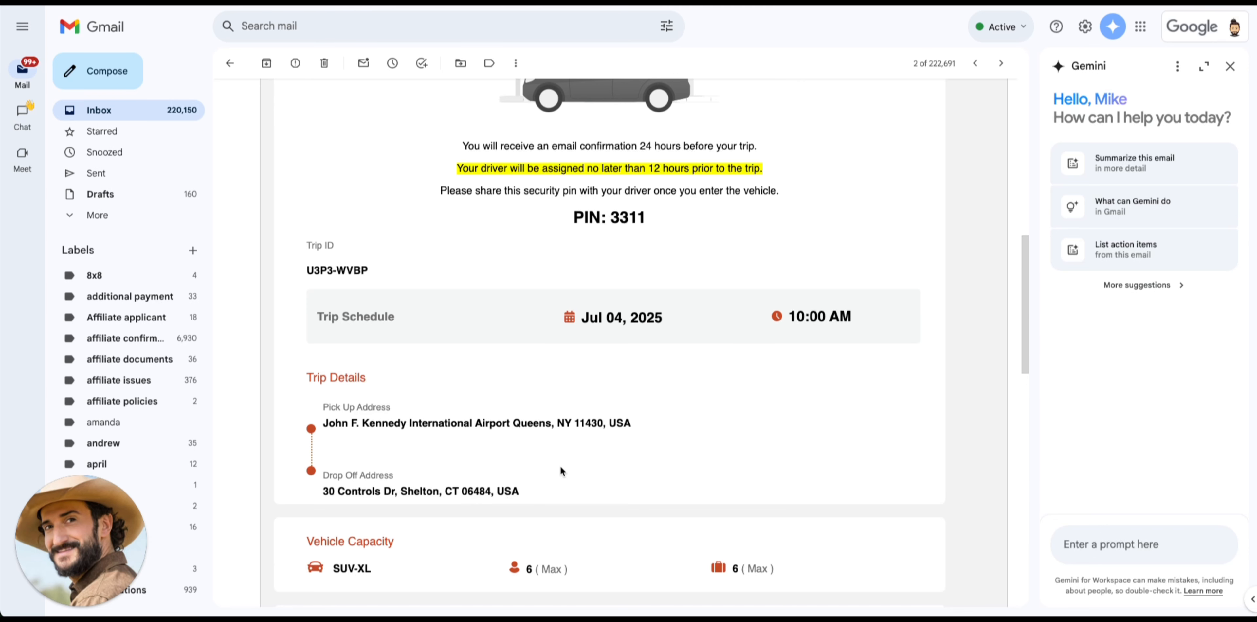
scroll(558, 466, "down", 2)
scroll(559, 466, "down", 5)
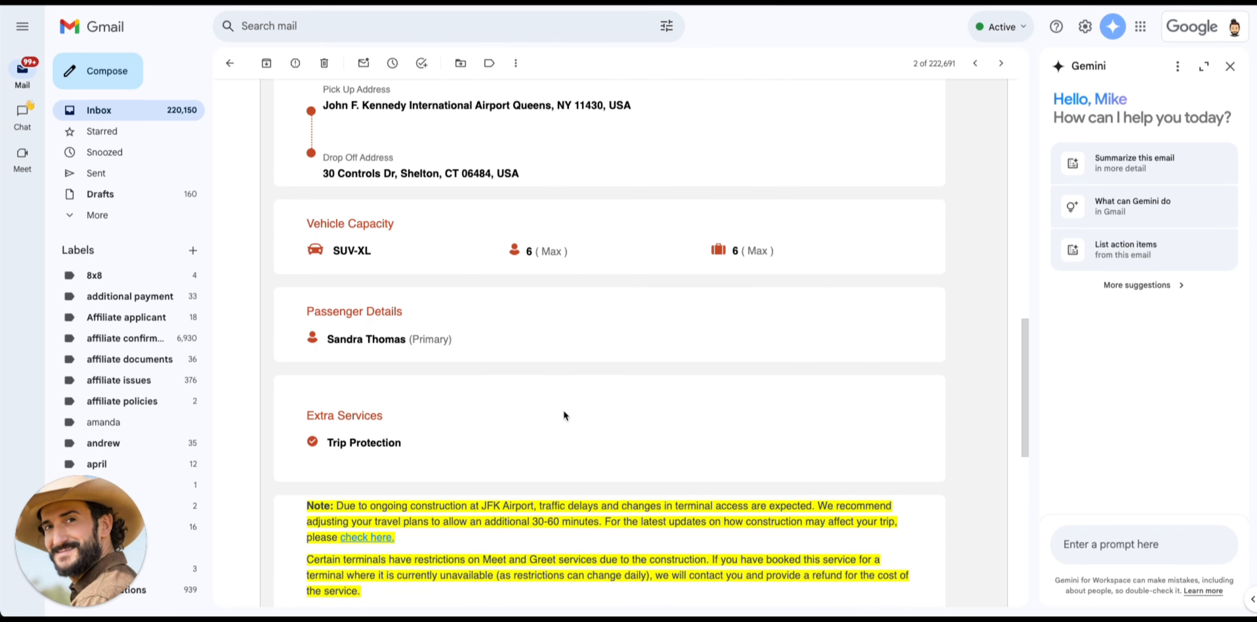